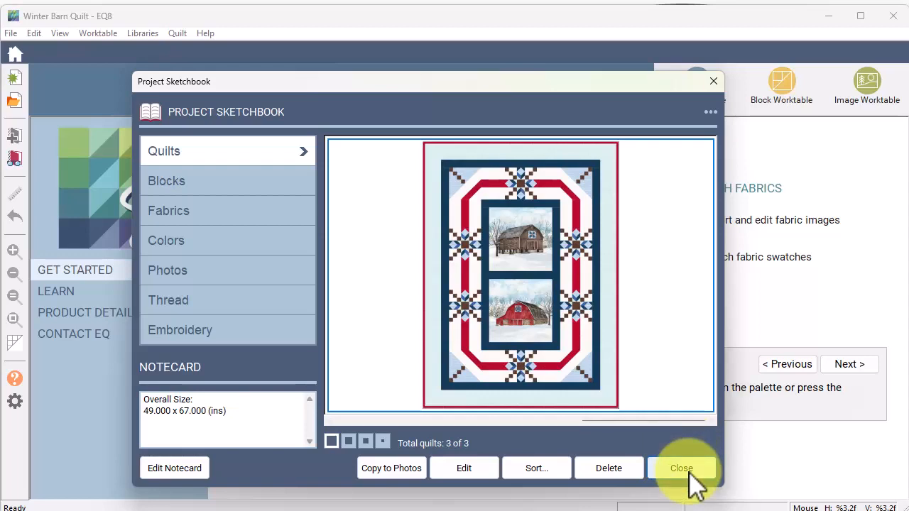
Close the Winter Barn Quilt Project Sketchbook and return to the Welcome screen
{"action": "left_click", "coordinate": [682, 470]}
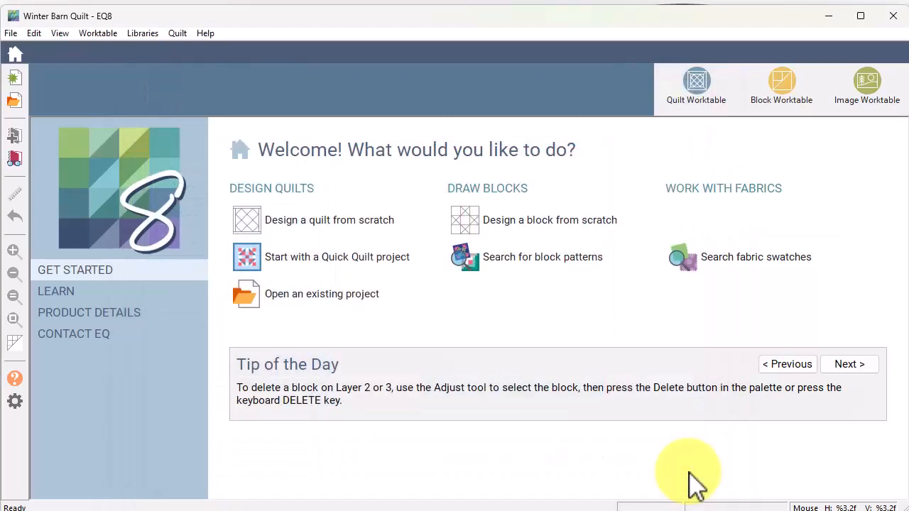
Create a new horizontal quilt of 5 x 5 blocks at 8 x 8 inches, finishing 42 x 42
{"action": "left_click", "coordinate": [255, 229]}
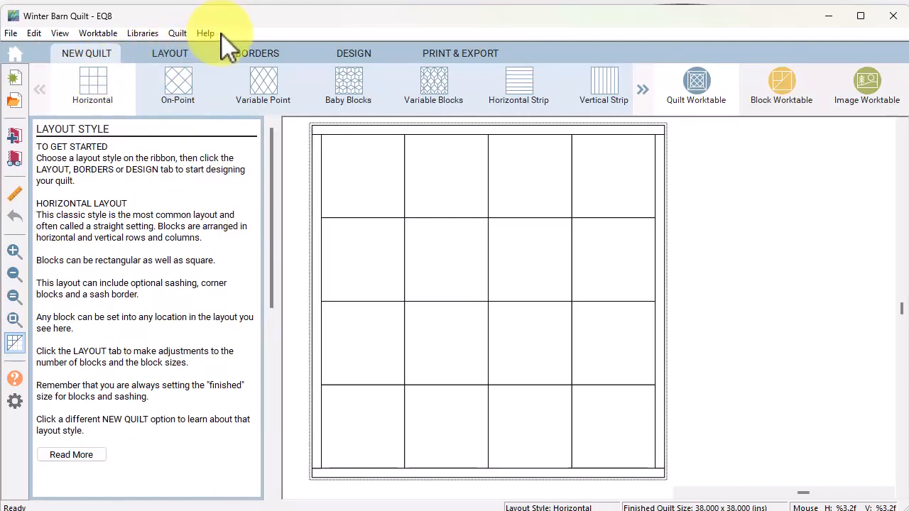
{"action": "left_click", "coordinate": [168, 59]}
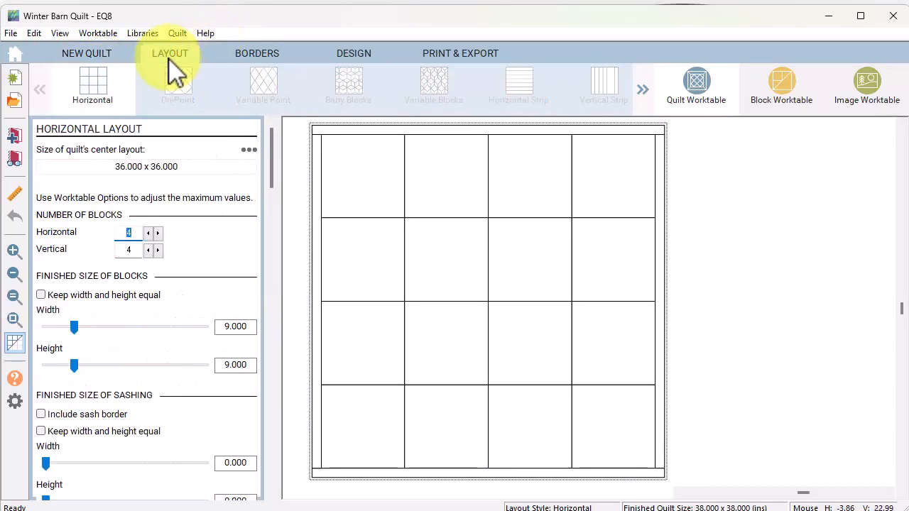
{"action": "left_click", "coordinate": [158, 234]}
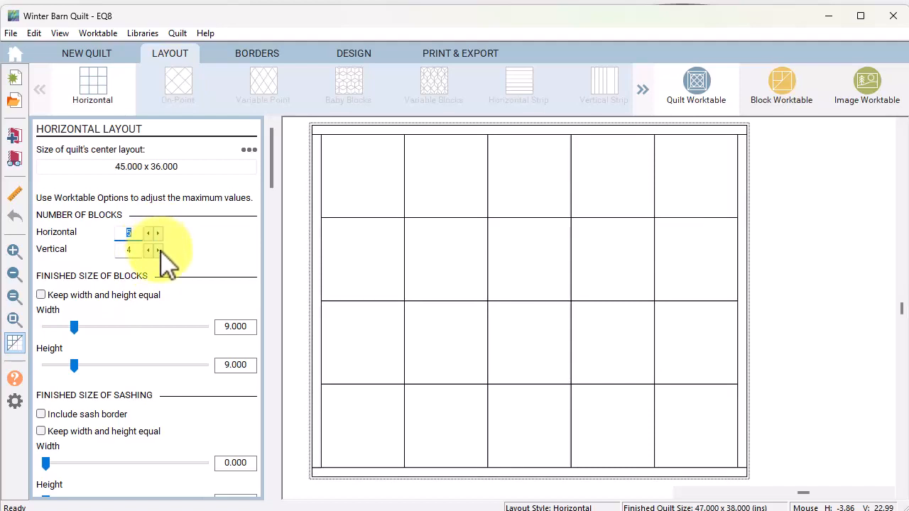
{"action": "left_click", "coordinate": [158, 250]}
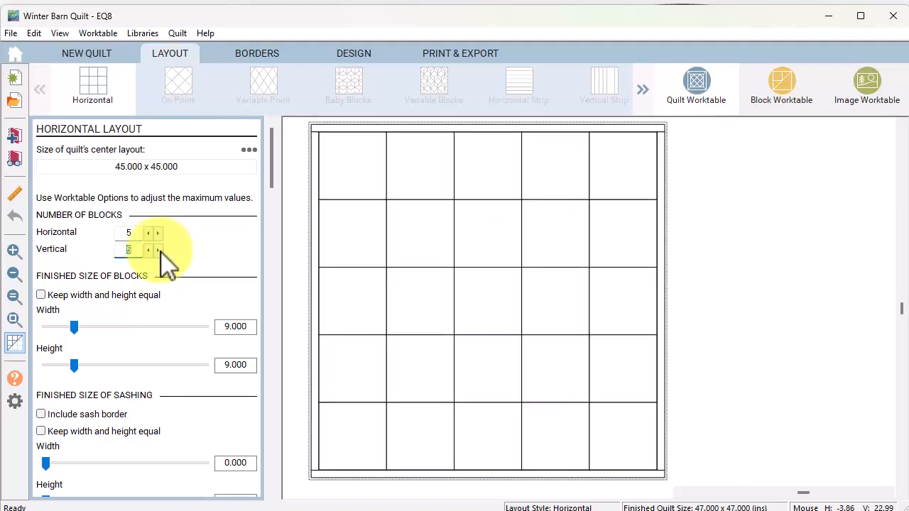
{"action": "left_click", "coordinate": [222, 327]}
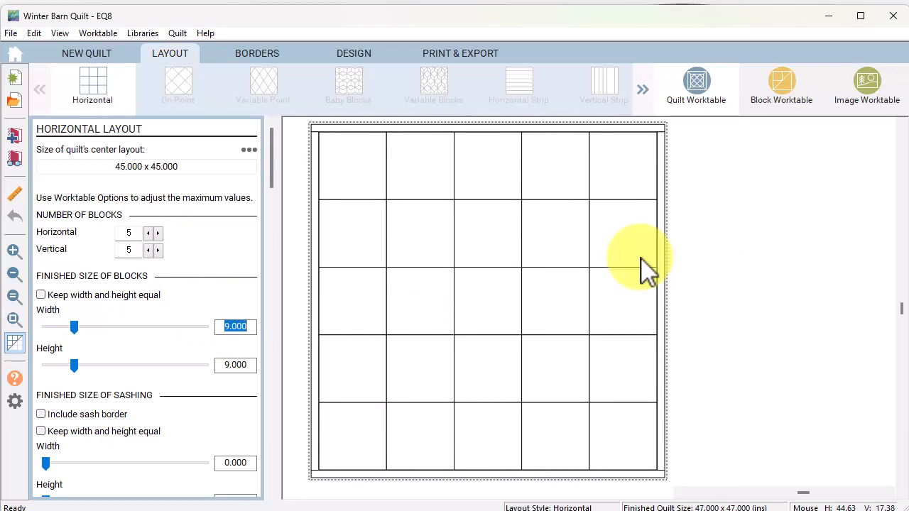
{"action": "type", "text": "8"}
{"action": "key", "text": "Tab"}
{"action": "type", "text": "8"}
{"action": "key", "text": "Tab"}
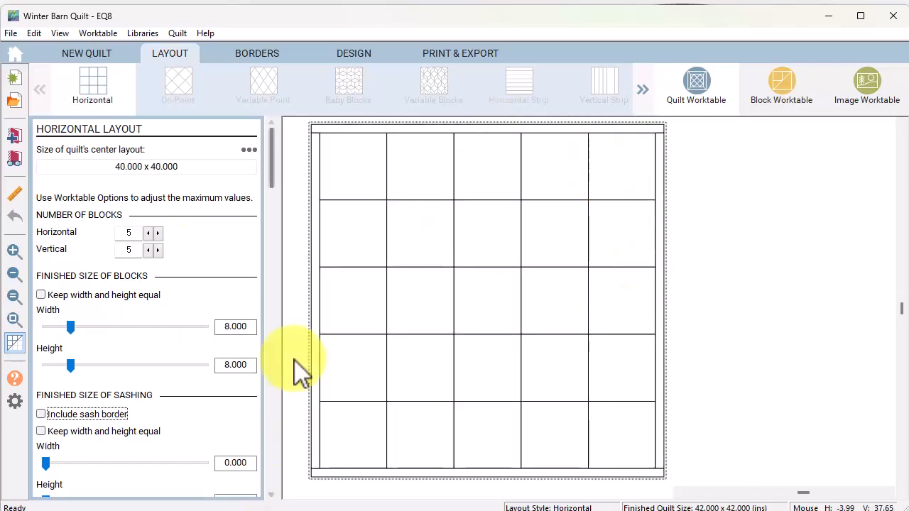
{"action": "left_click", "coordinate": [359, 57]}
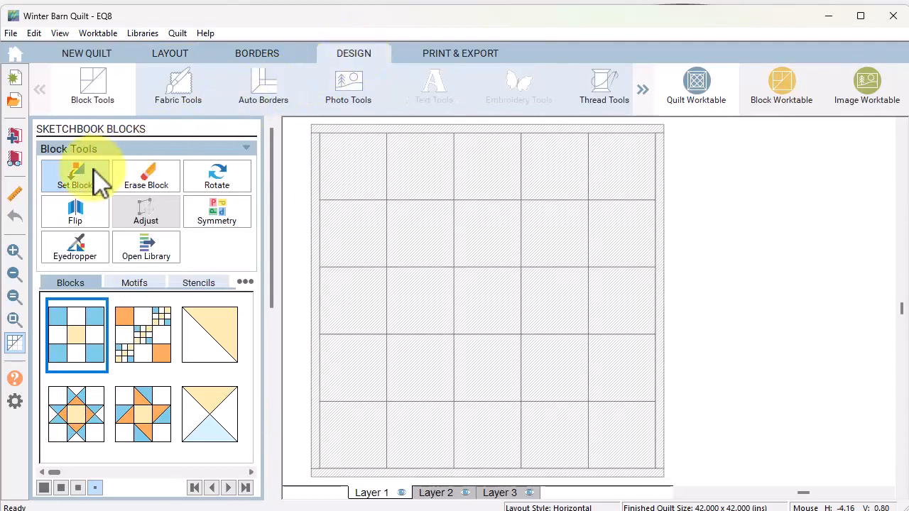
Set the red-and-blue star block into alternating cells of the 5 x 5 quilt
{"action": "left_click", "coordinate": [76, 178]}
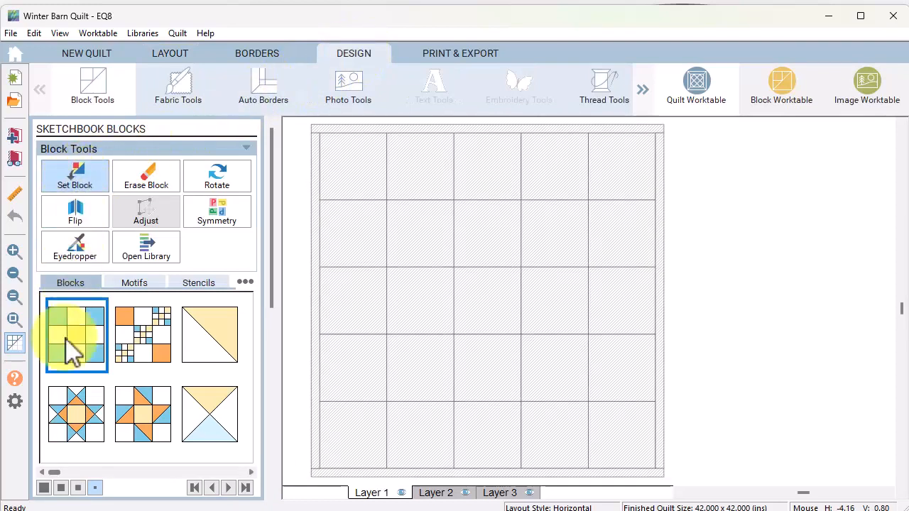
{"action": "left_click_drag", "start_coordinate": [56, 473], "coordinate": [179, 446]}
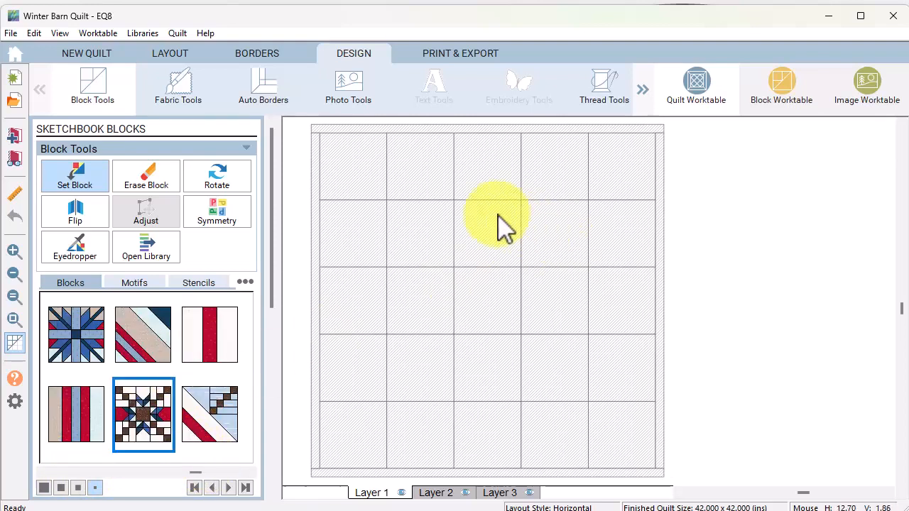
{"action": "left_click", "coordinate": [359, 167], "text": "ctrl+alt"}
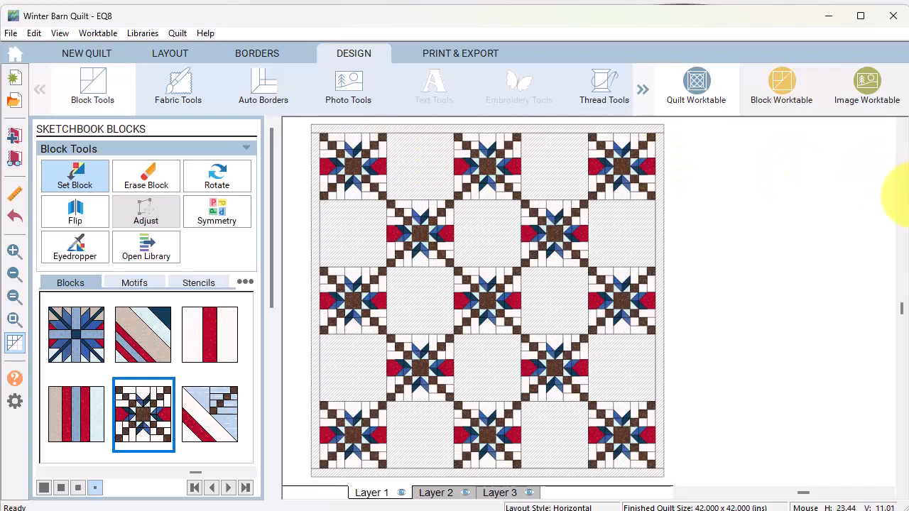
{"action": "right_click", "coordinate": [146, 434]}
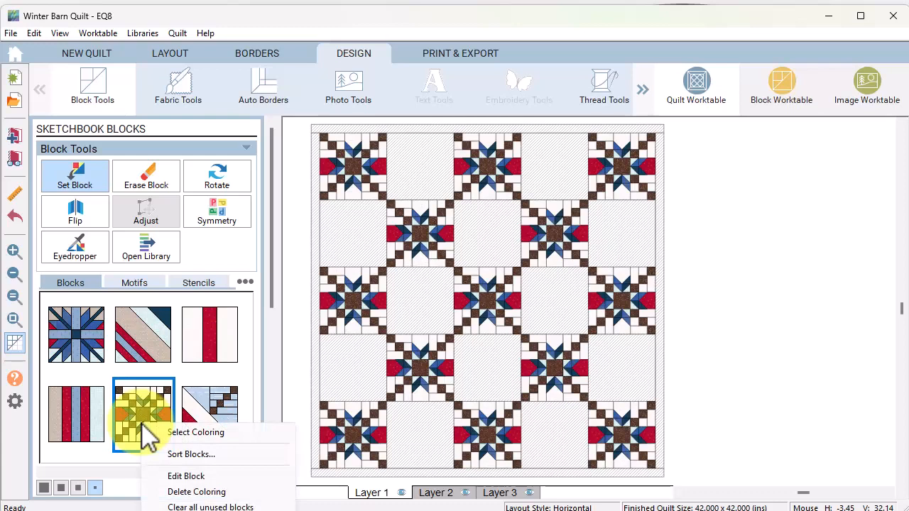
Turn the star block's lines into guides and draw nine-patch lines at 3 and 5 inches
{"action": "left_click", "coordinate": [199, 476]}
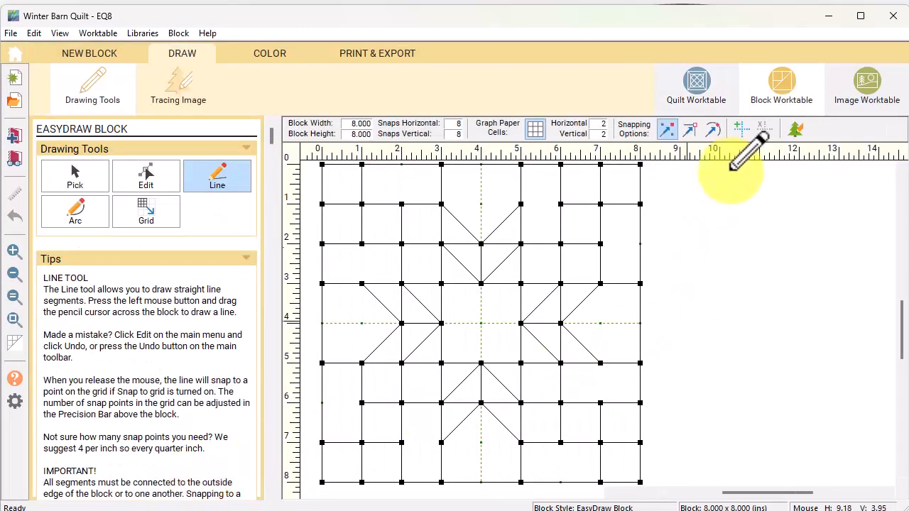
{"action": "left_click", "coordinate": [742, 129]}
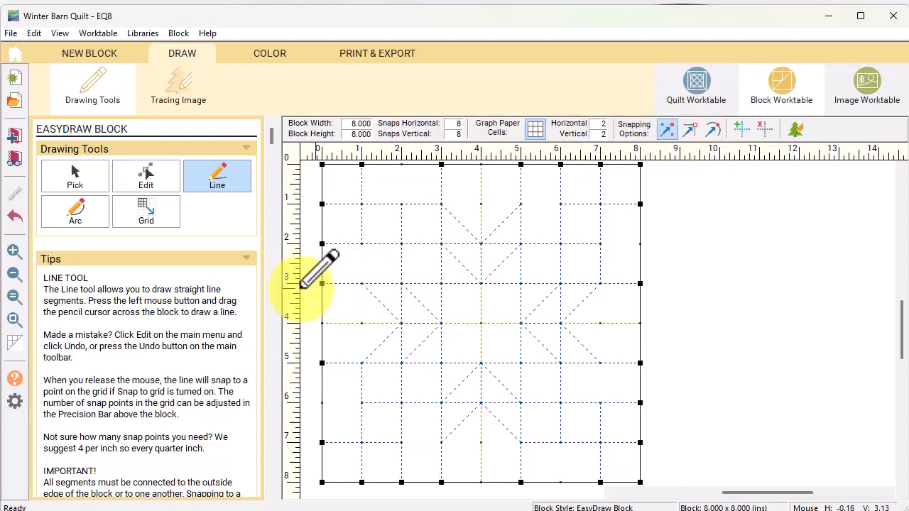
{"action": "left_click_drag", "start_coordinate": [322, 283], "coordinate": [641, 283]}
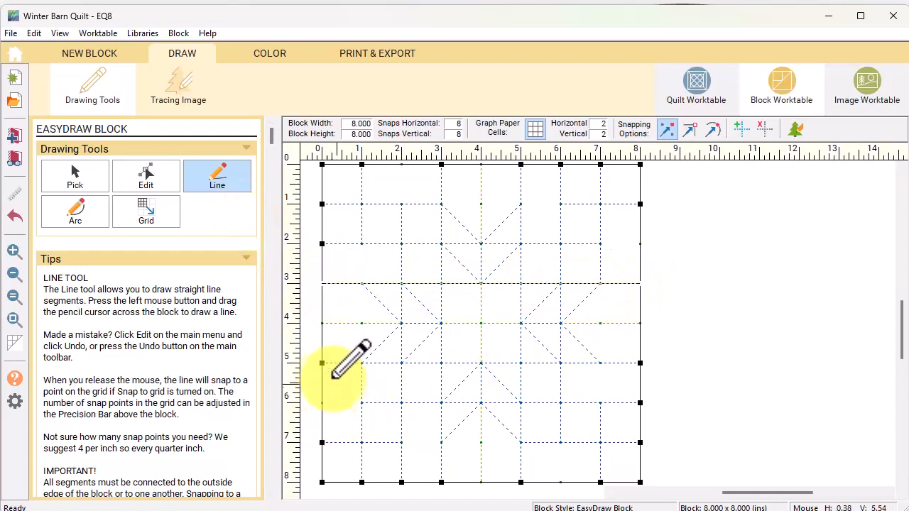
{"action": "left_click_drag", "start_coordinate": [321, 362], "coordinate": [640, 363]}
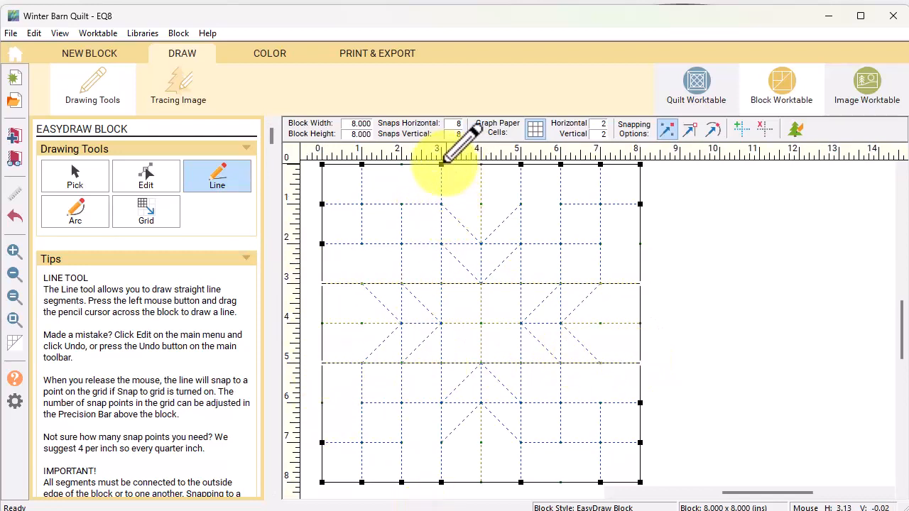
{"action": "left_click_drag", "start_coordinate": [441, 164], "coordinate": [440, 482]}
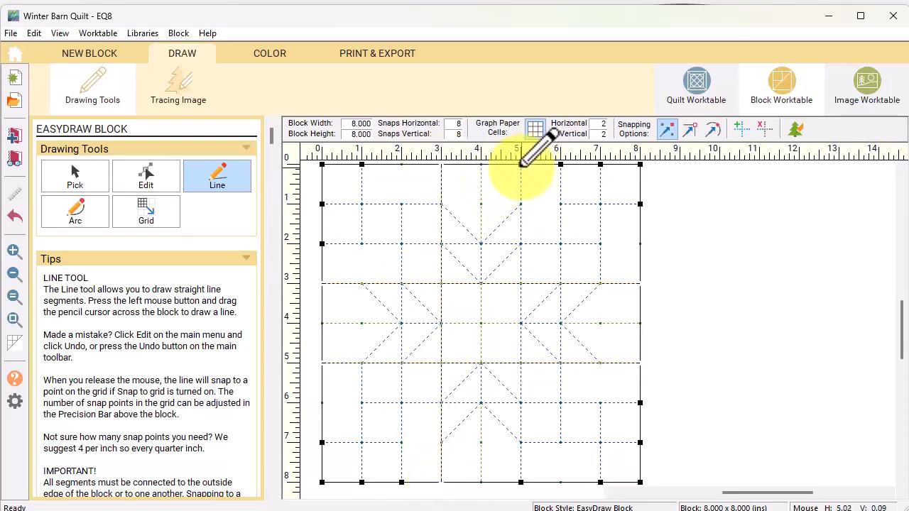
{"action": "left_click_drag", "start_coordinate": [518, 407], "coordinate": [521, 482]}
Paint the top- and bottom-centre patches red and the top-left corner white
{"action": "left_click", "coordinate": [276, 54]}
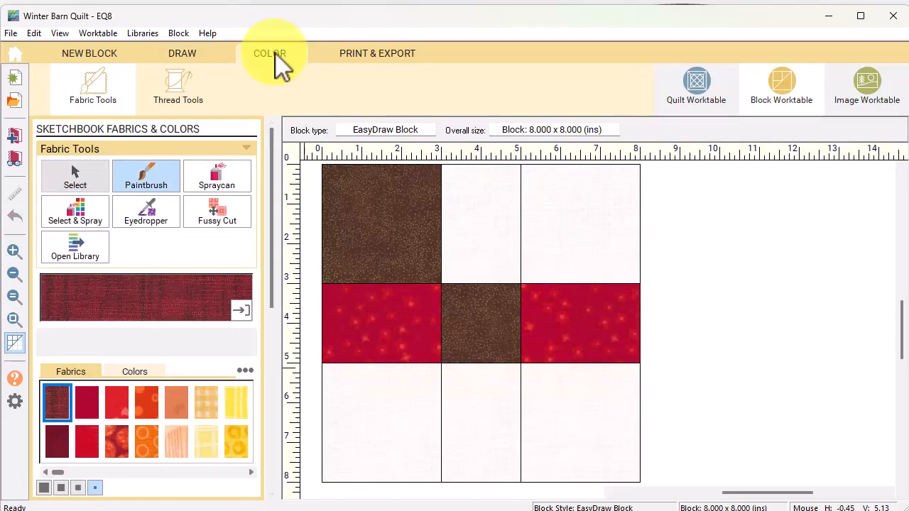
{"action": "left_click", "coordinate": [150, 213]}
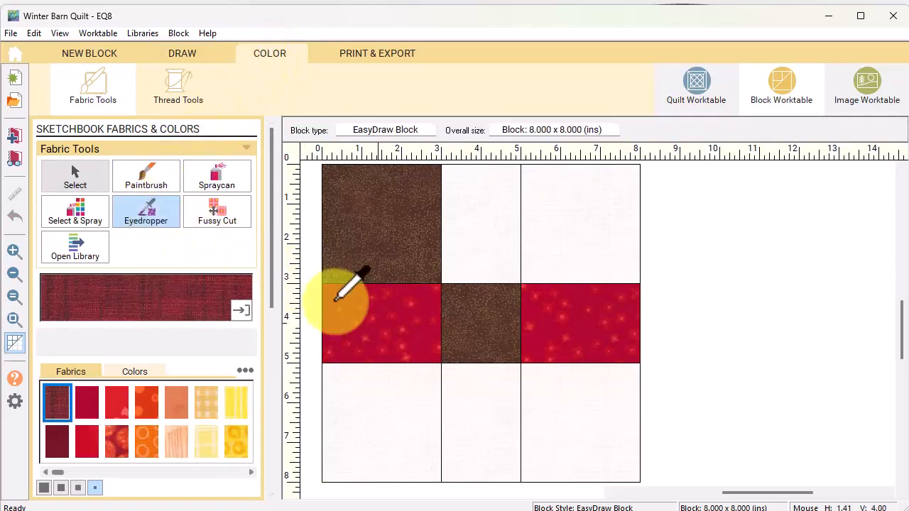
{"action": "left_click", "coordinate": [382, 318]}
{"action": "left_click", "coordinate": [487, 226]}
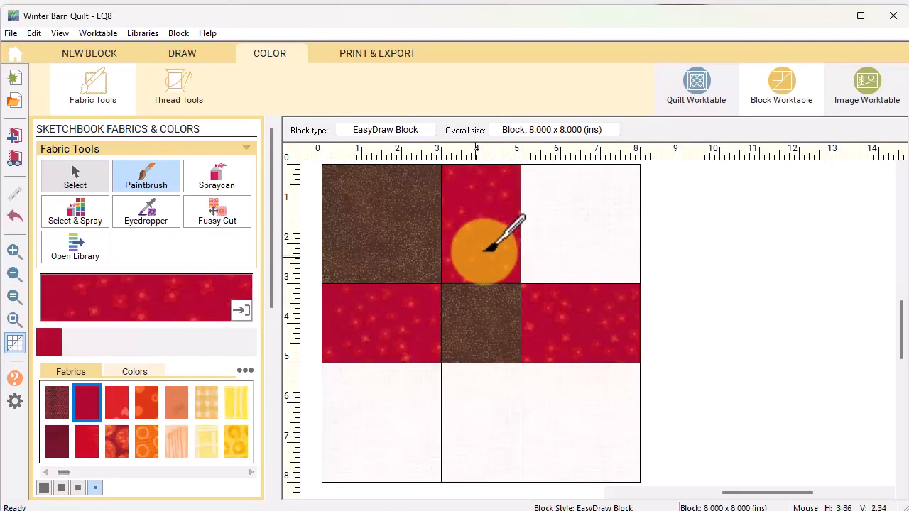
{"action": "left_click", "coordinate": [472, 389]}
{"action": "left_click", "coordinate": [145, 213]}
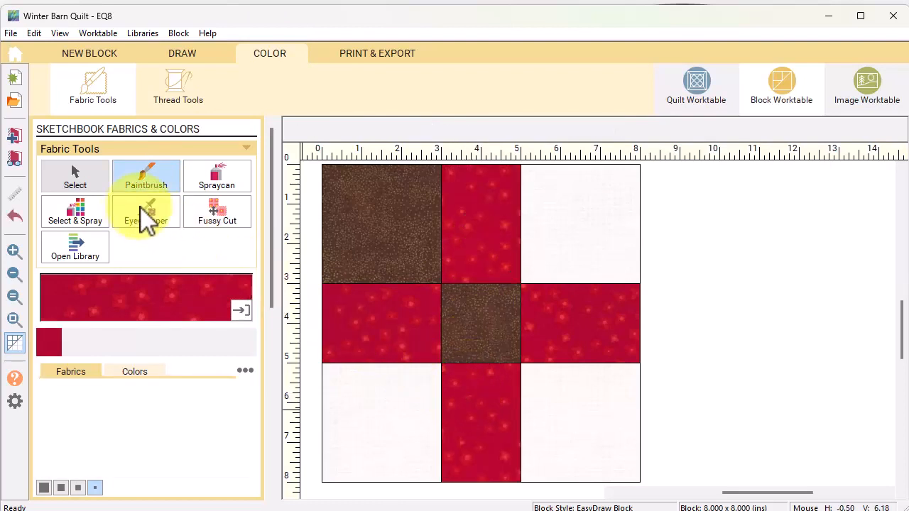
{"action": "left_click", "coordinate": [376, 394]}
{"action": "left_click", "coordinate": [396, 223]}
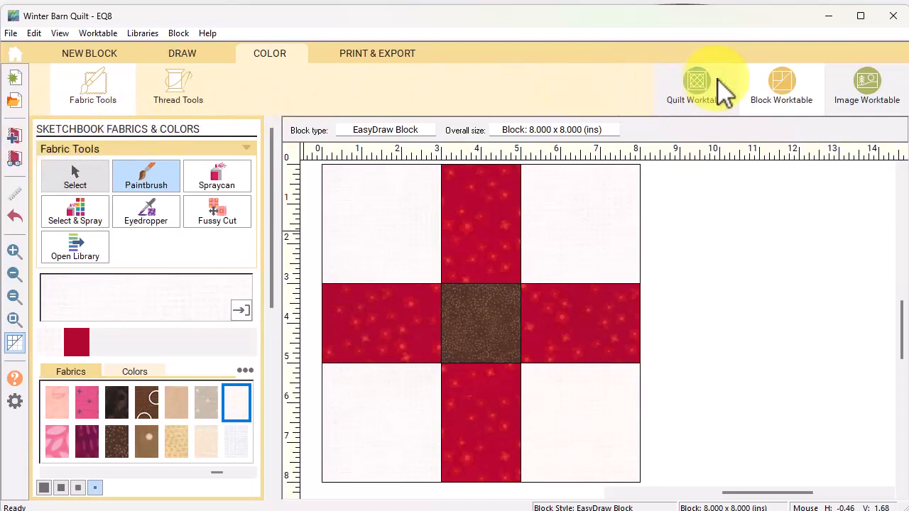
Fill the 12 empty quilt cells with the red cross nine-patch block
{"action": "left_click", "coordinate": [701, 93]}
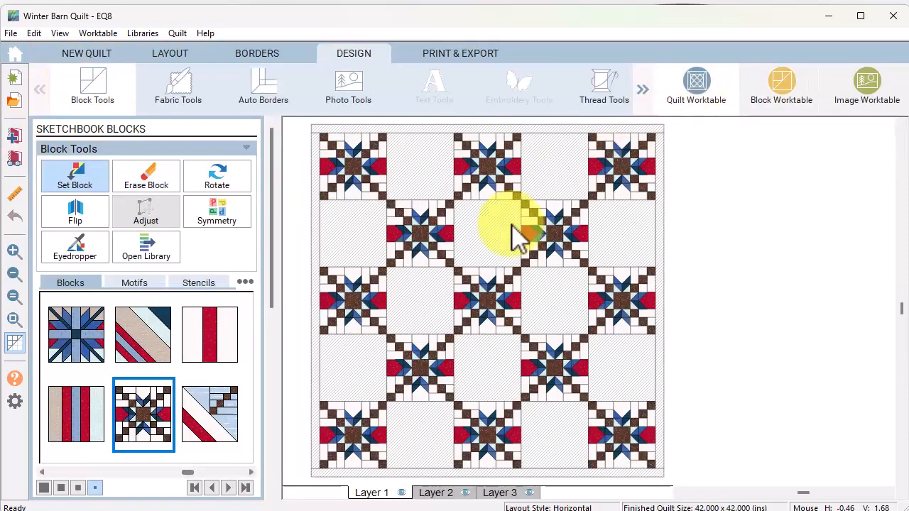
{"action": "left_click_drag", "start_coordinate": [189, 474], "coordinate": [244, 473]}
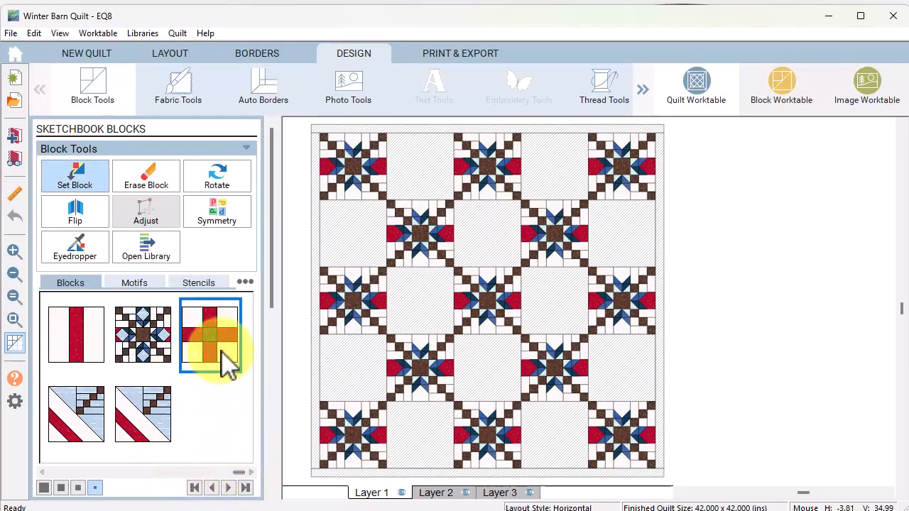
{"action": "left_click", "coordinate": [423, 168], "text": "ctrl"}
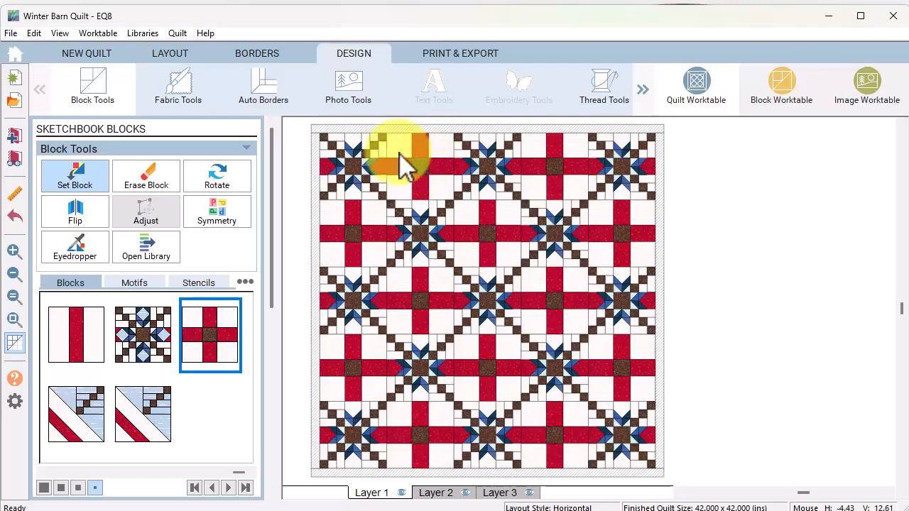
Sample the red fabric from the quilt and paint a cross patch with it
{"action": "left_click", "coordinate": [181, 89]}
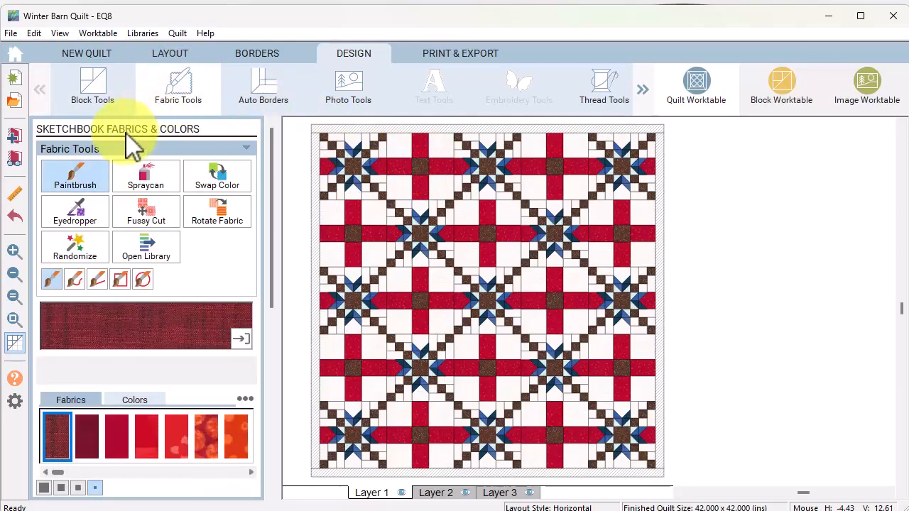
{"action": "left_click", "coordinate": [84, 217]}
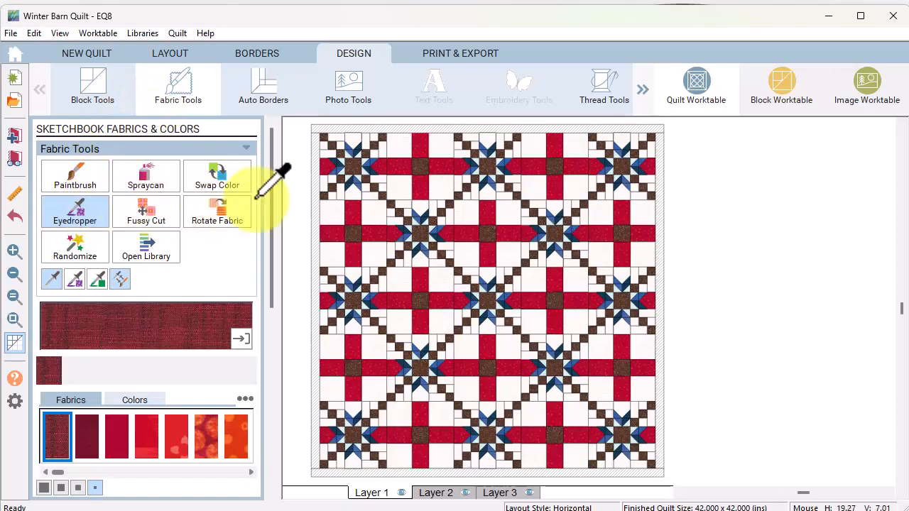
{"action": "left_click", "coordinate": [439, 183]}
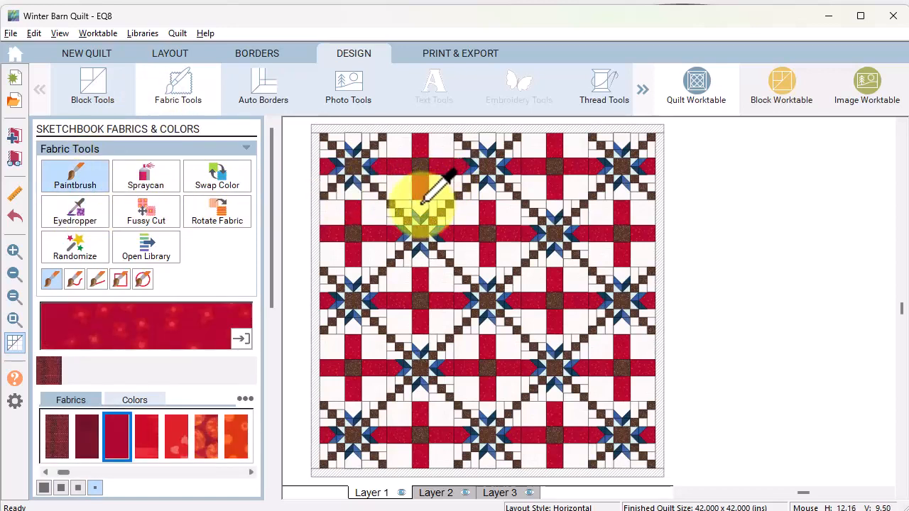
{"action": "left_click", "coordinate": [423, 201]}
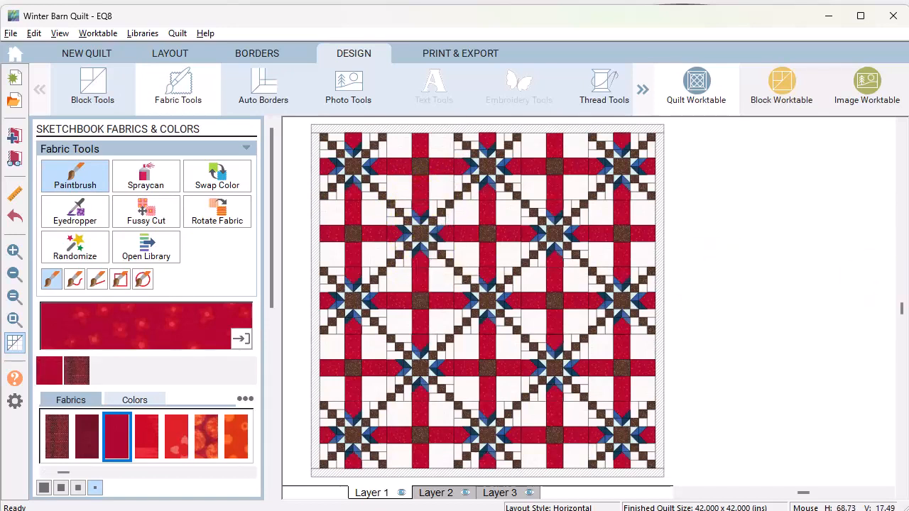
Make the first border mitered with a 0.5-inch width on all sides
{"action": "left_click", "coordinate": [258, 52]}
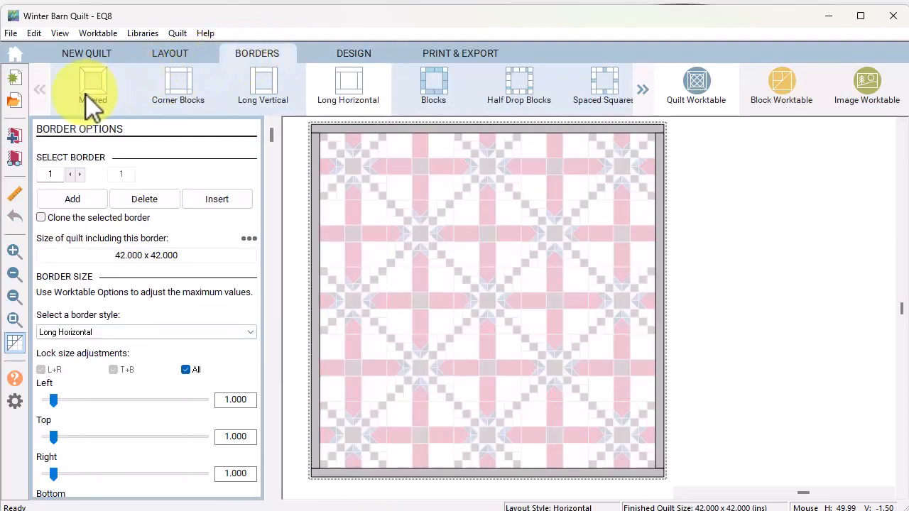
{"action": "left_click", "coordinate": [93, 89]}
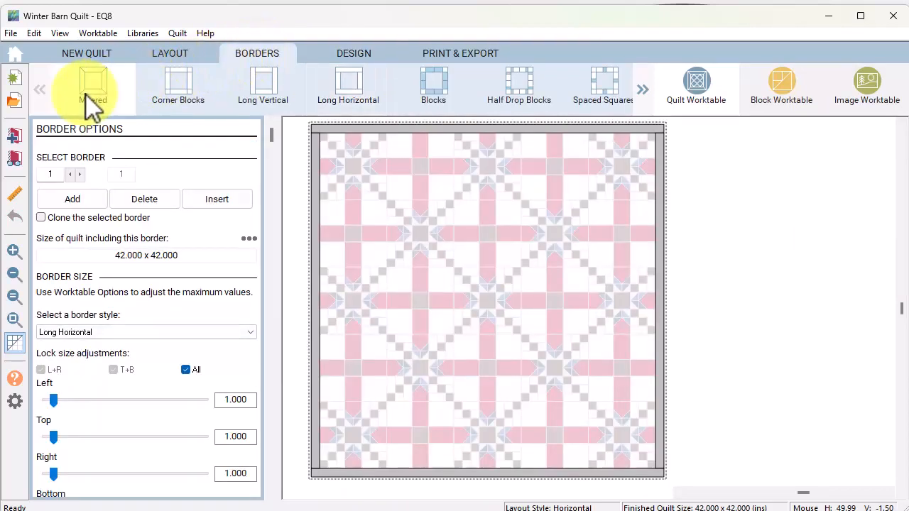
{"action": "left_click", "coordinate": [223, 400]}
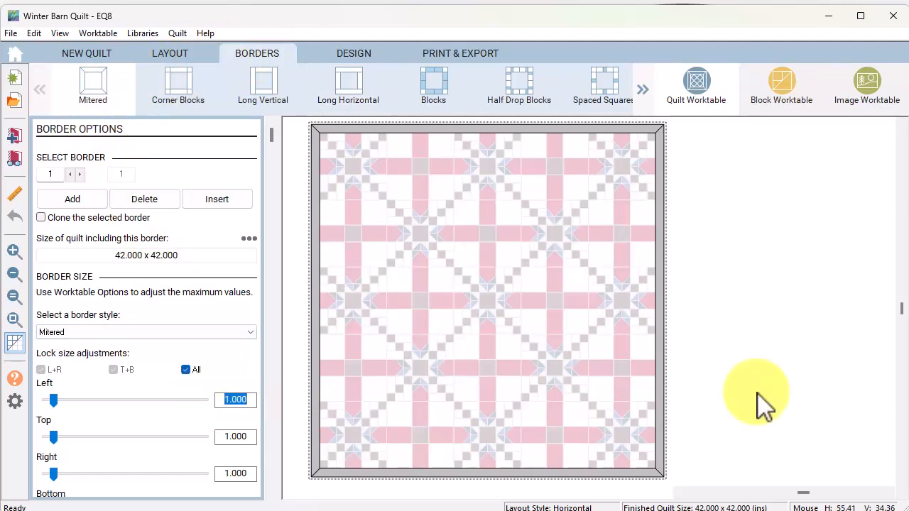
{"action": "type", "text": ".5"}
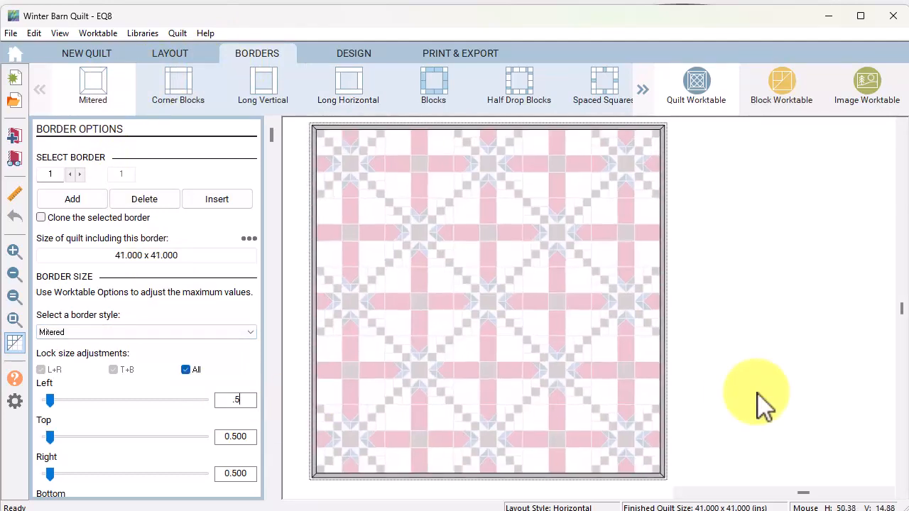
Fill the border with the quilt's brown fabric and hide the patch outlines
{"action": "left_click", "coordinate": [365, 52]}
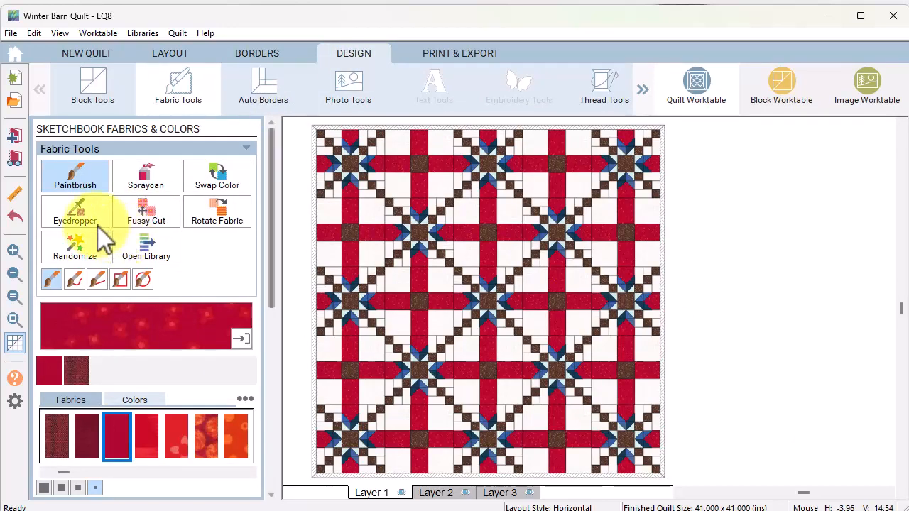
{"action": "left_click", "coordinate": [72, 215]}
{"action": "left_click", "coordinate": [350, 231]}
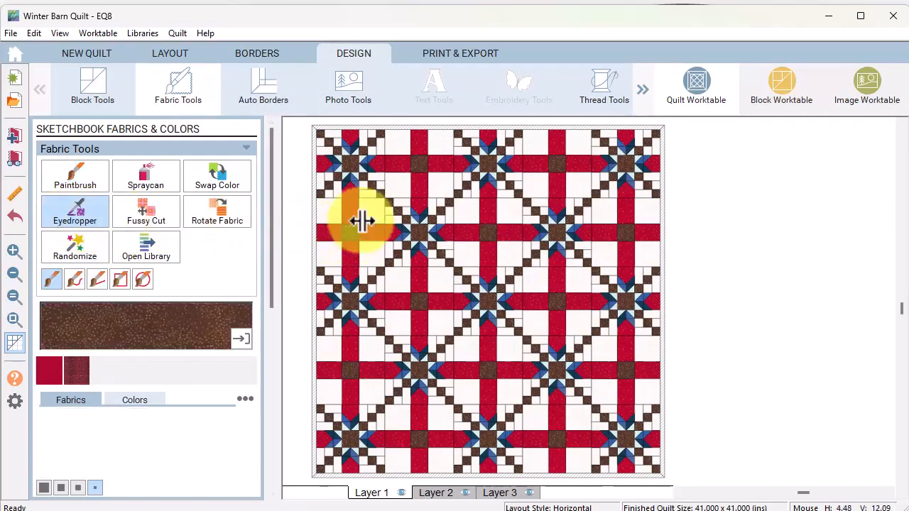
{"action": "left_click", "coordinate": [425, 128]}
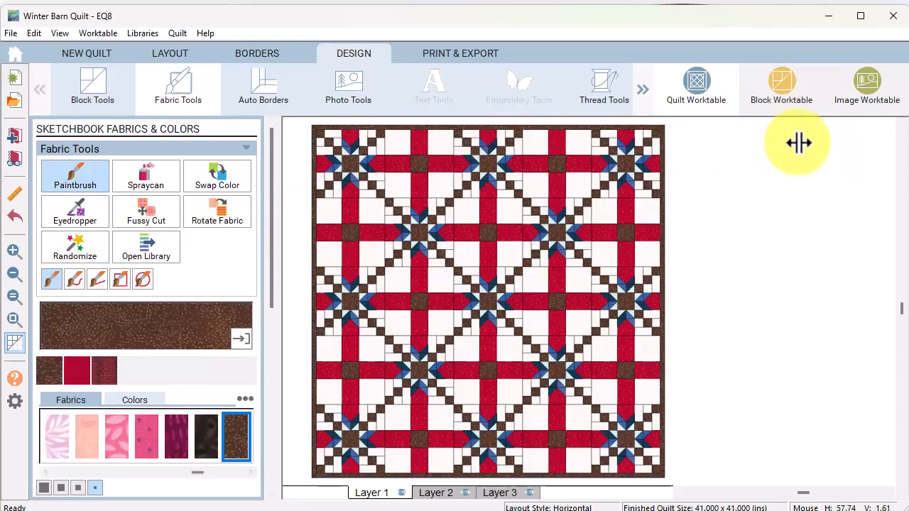
{"action": "left_click", "coordinate": [14, 342]}
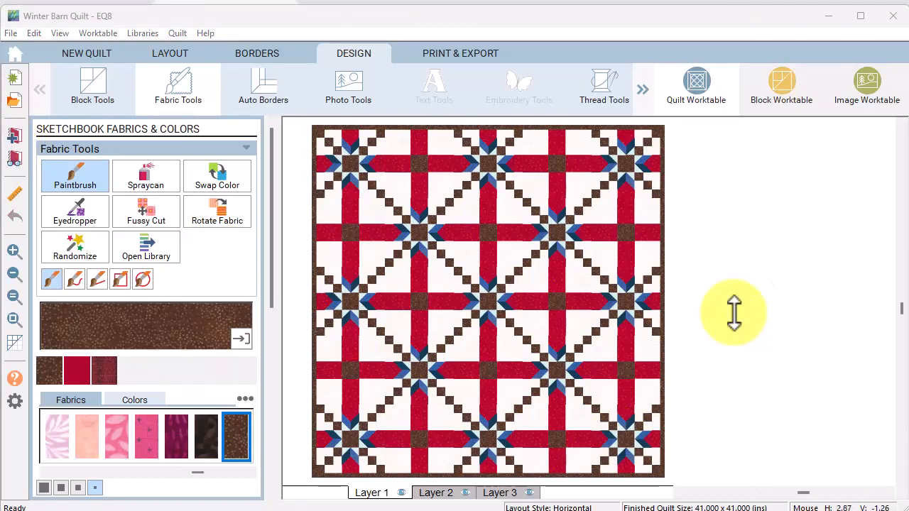
{"action": "left_click", "coordinate": [257, 57]}
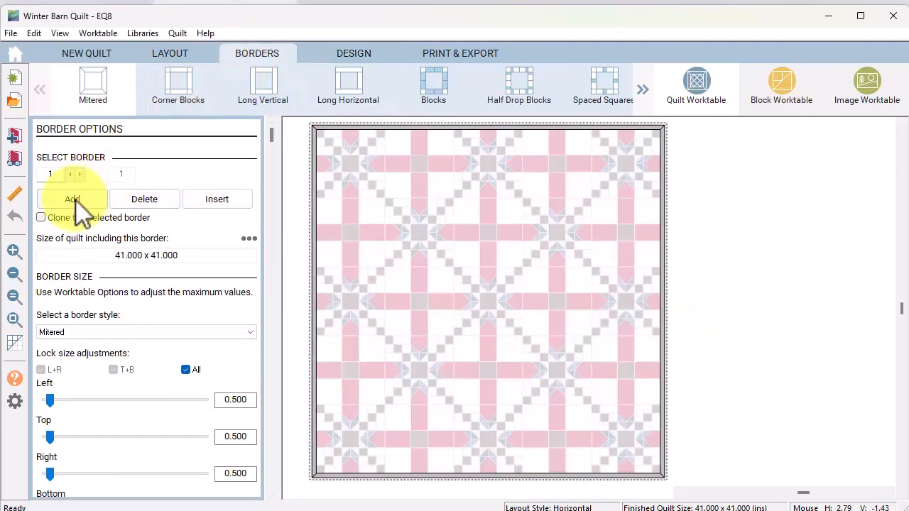
Add a second border in the Tile Squares style, making the quilt 68.75 x 68.75 inches
{"action": "left_click", "coordinate": [78, 201]}
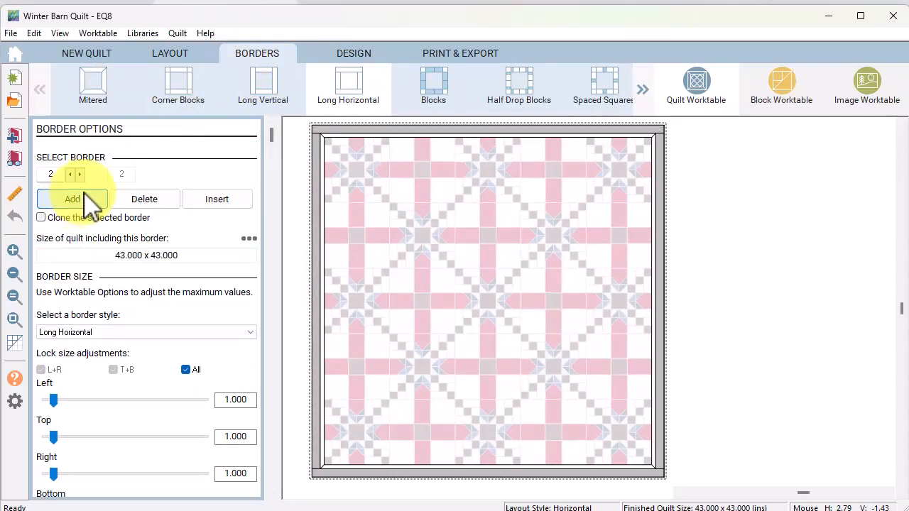
{"action": "left_click", "coordinate": [640, 93]}
{"action": "left_click", "coordinate": [641, 93]}
{"action": "left_click", "coordinate": [640, 93]}
{"action": "left_click", "coordinate": [640, 93]}
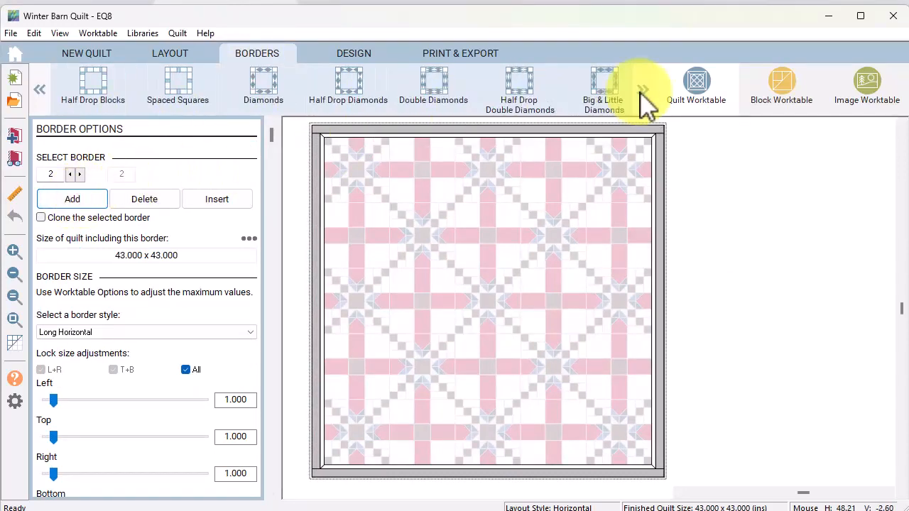
{"action": "left_click", "coordinate": [641, 93]}
{"action": "left_click", "coordinate": [642, 93]}
{"action": "left_click", "coordinate": [643, 93]}
{"action": "left_click", "coordinate": [643, 94]}
{"action": "left_click", "coordinate": [643, 93]}
{"action": "left_click", "coordinate": [644, 93]}
{"action": "left_click", "coordinate": [644, 95]}
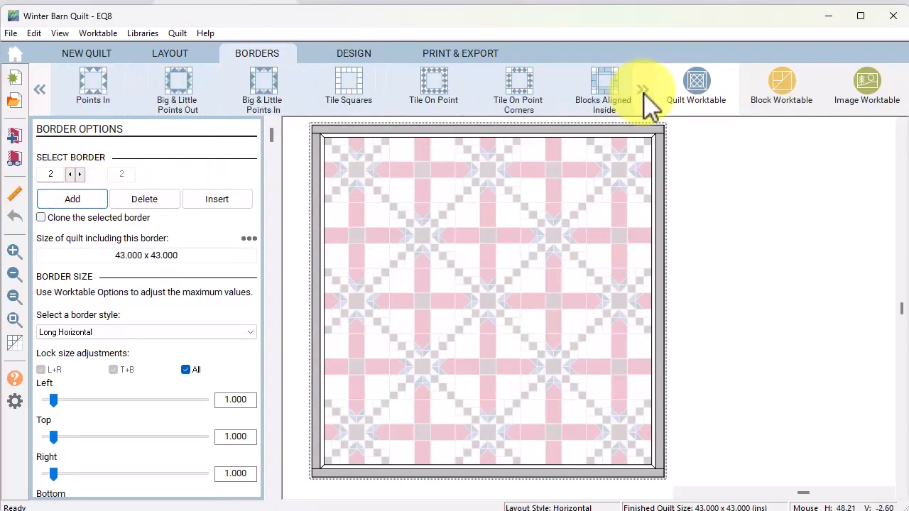
{"action": "left_click", "coordinate": [349, 90]}
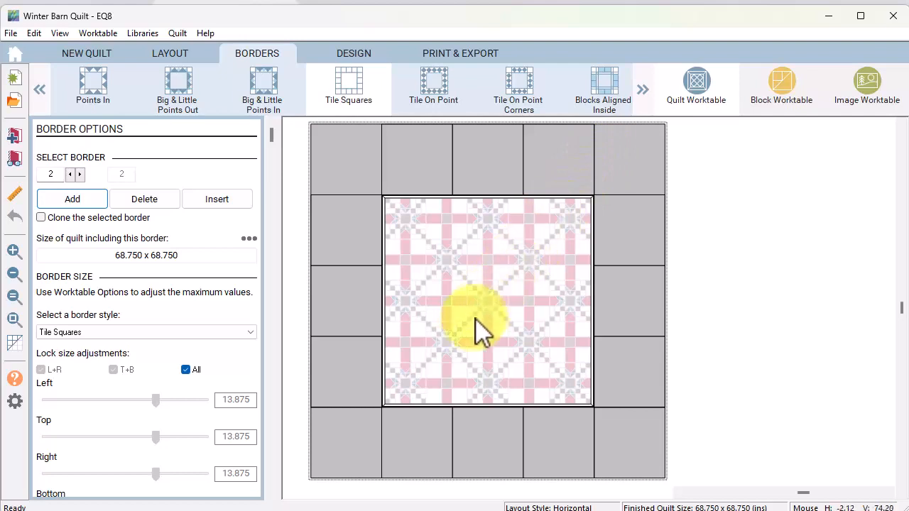
Set the Tile Squares border to 14 blocks per side at 3.5 inches, giving a 48 x 48 quilt
{"action": "left_click_drag", "start_coordinate": [271, 135], "coordinate": [271, 425]}
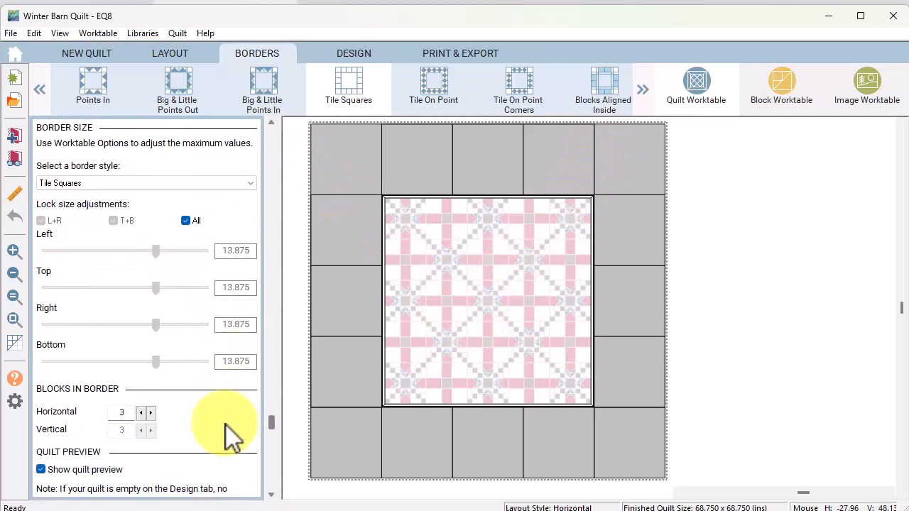
{"action": "left_click", "coordinate": [150, 413]}
{"action": "left_click", "coordinate": [150, 412]}
{"action": "left_click", "coordinate": [150, 413]}
{"action": "left_click", "coordinate": [151, 414]}
{"action": "left_click", "coordinate": [152, 414]}
{"action": "left_click", "coordinate": [152, 414]}
{"action": "left_click", "coordinate": [153, 414]}
{"action": "left_click", "coordinate": [153, 414]}
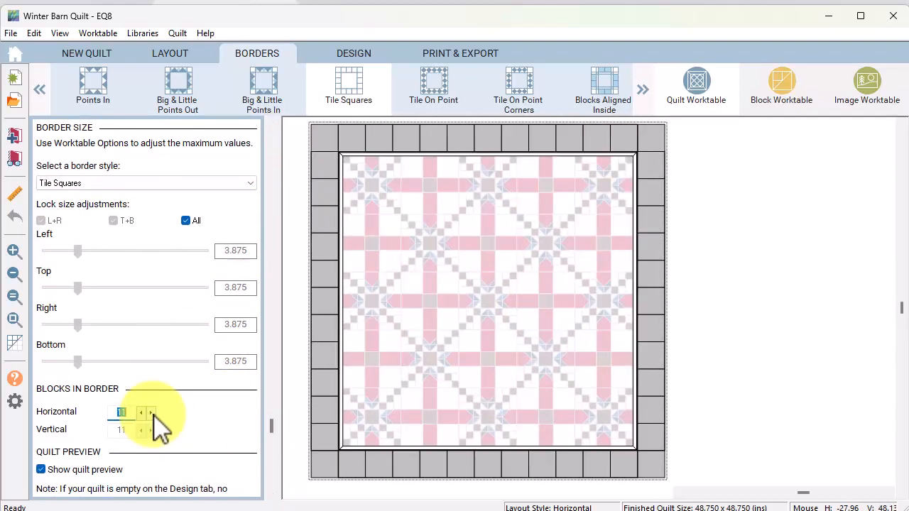
{"action": "left_click", "coordinate": [152, 415]}
{"action": "left_click", "coordinate": [152, 415]}
{"action": "left_click", "coordinate": [153, 415]}
{"action": "left_click", "coordinate": [153, 415]}
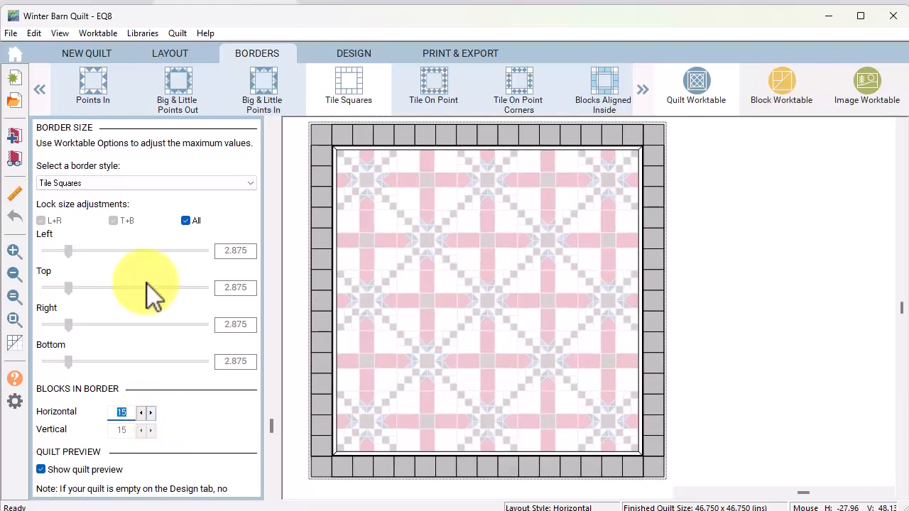
{"action": "left_click", "coordinate": [142, 413]}
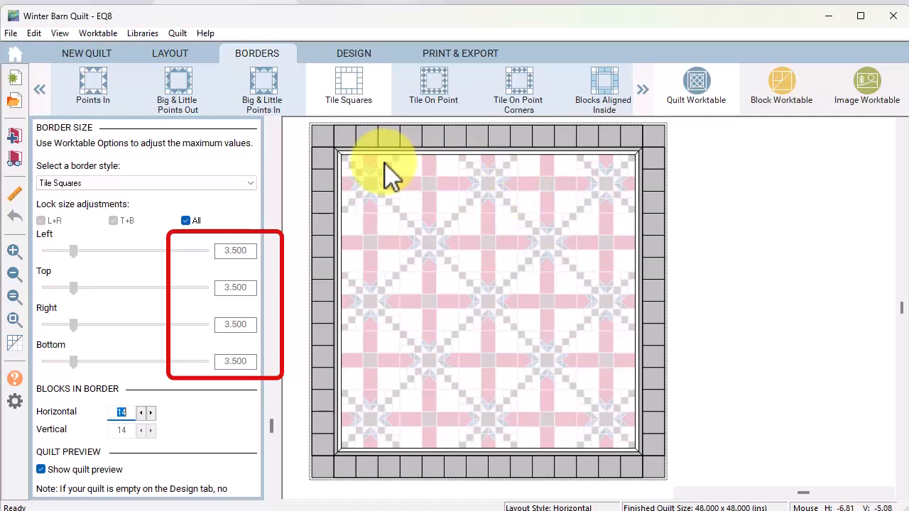
{"action": "left_click", "coordinate": [359, 54]}
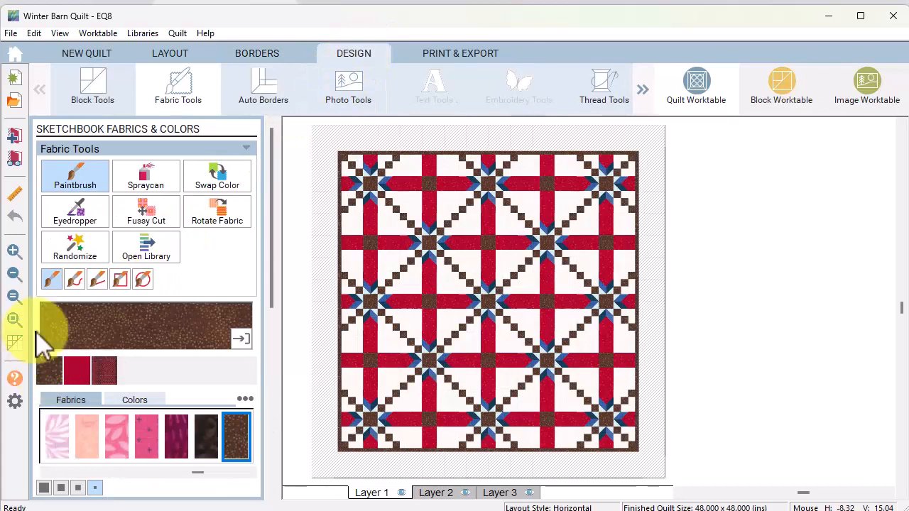
Show the grid and paint the top inner border strip and one top tile square red
{"action": "left_click", "coordinate": [15, 342]}
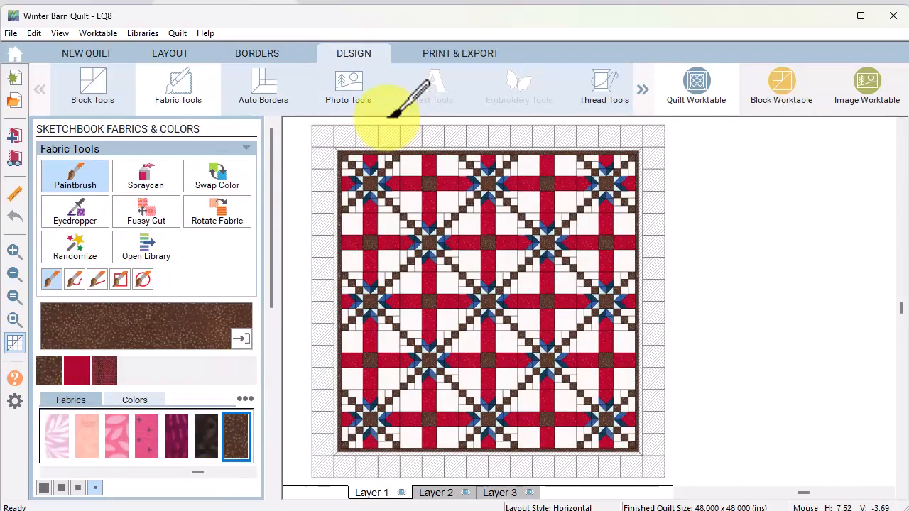
{"action": "left_click", "coordinate": [78, 376]}
{"action": "left_click", "coordinate": [391, 132]}
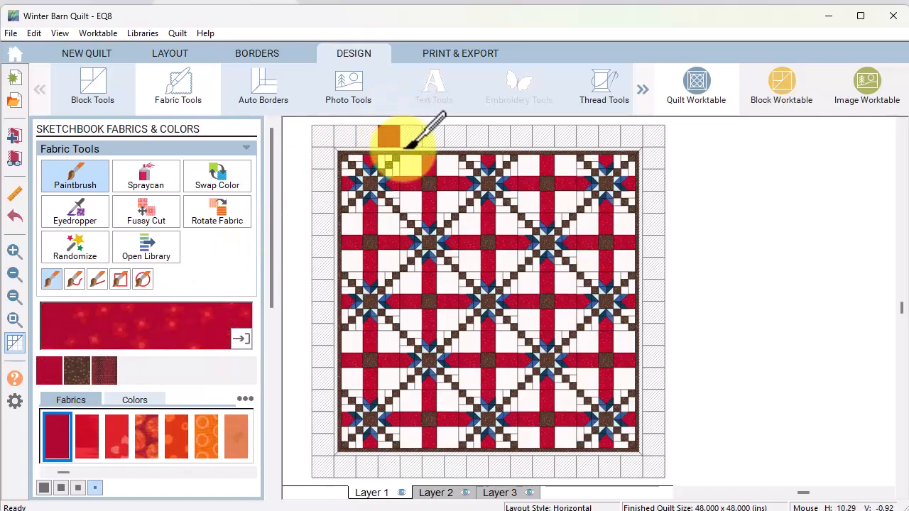
{"action": "left_click", "coordinate": [395, 150]}
Check the sizes of the top tile square and inner border strip in Print & Export
{"action": "left_click", "coordinate": [471, 61]}
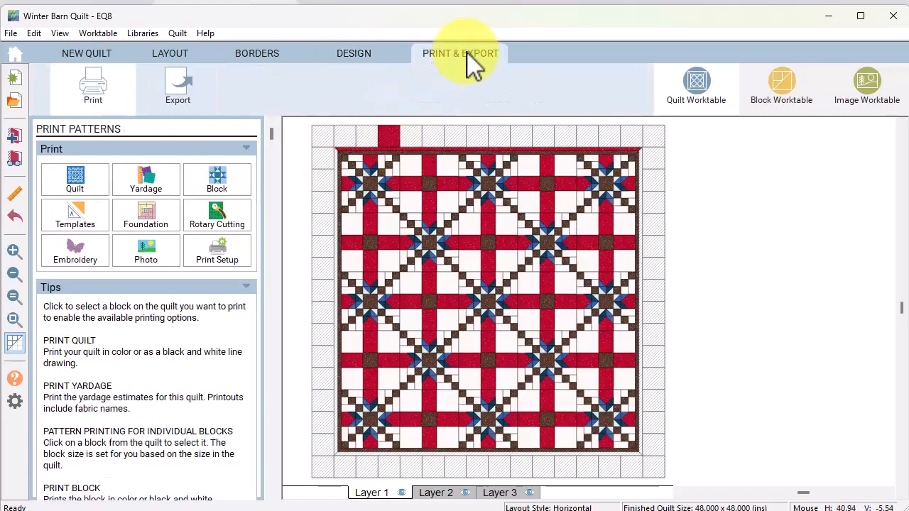
{"action": "left_click", "coordinate": [396, 140]}
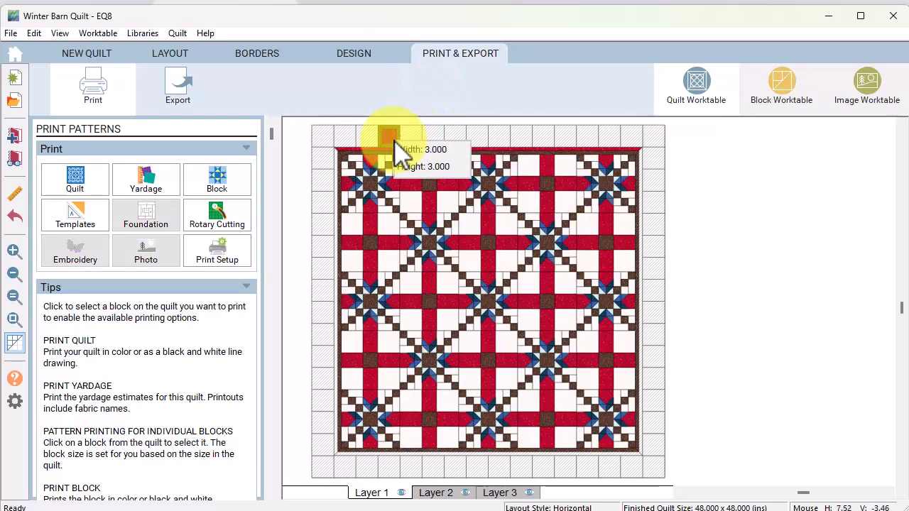
{"action": "left_click", "coordinate": [505, 151]}
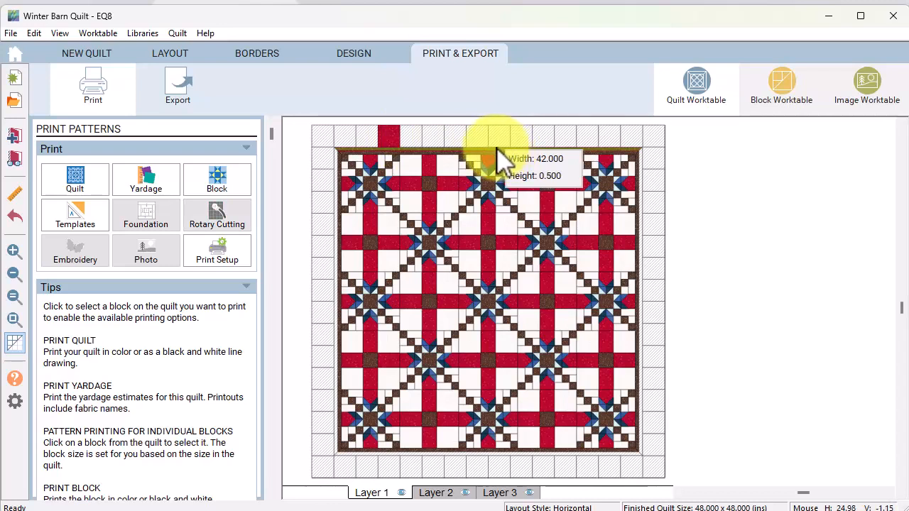
{"action": "left_click", "coordinate": [258, 56]}
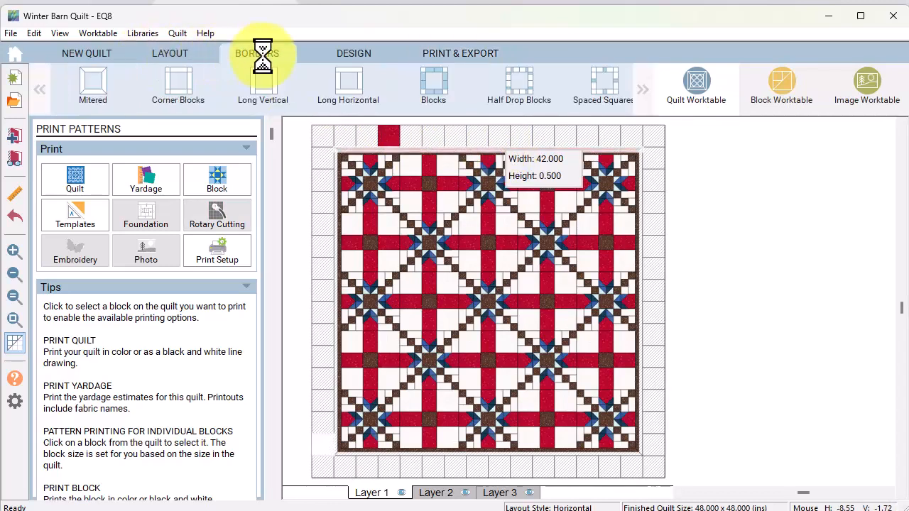
Make the inner border a 1-inch Long Horizontal border, keeping the tile-square border outside
{"action": "left_click", "coordinate": [449, 154]}
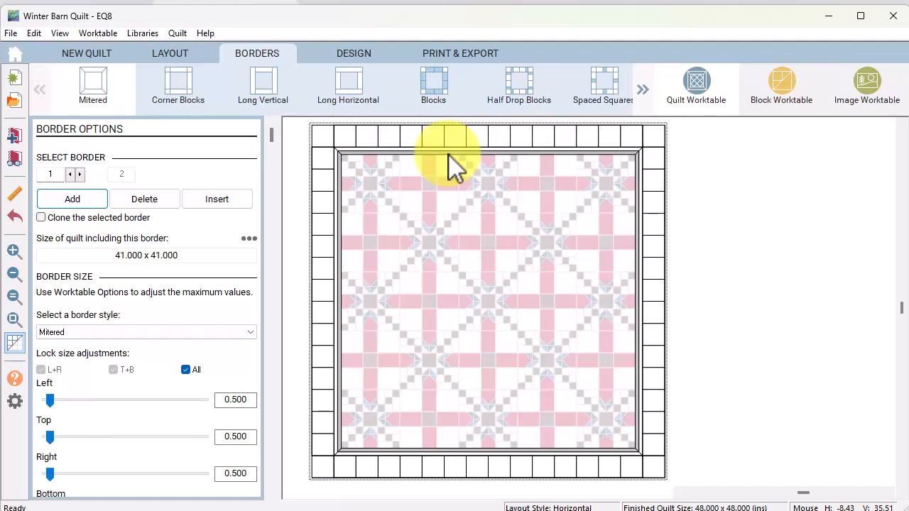
{"action": "left_click", "coordinate": [358, 94]}
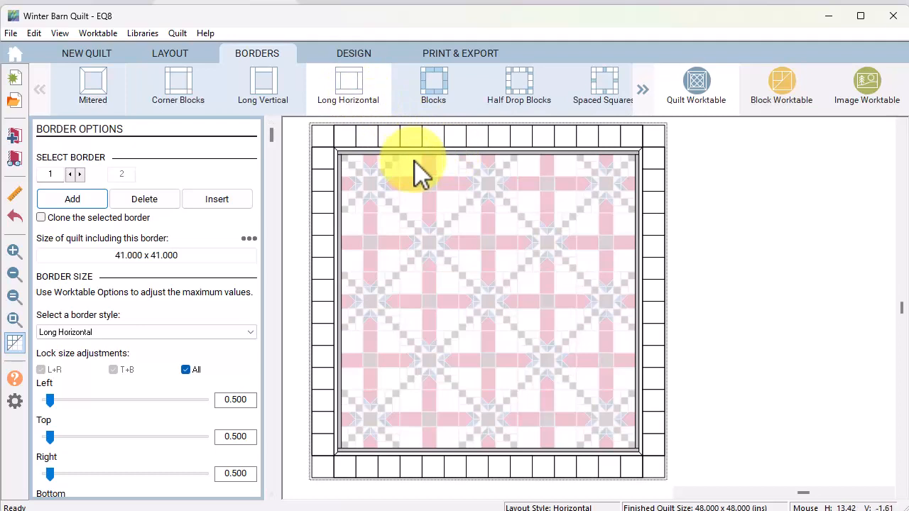
{"action": "left_click_drag", "start_coordinate": [230, 400], "coordinate": [266, 399]}
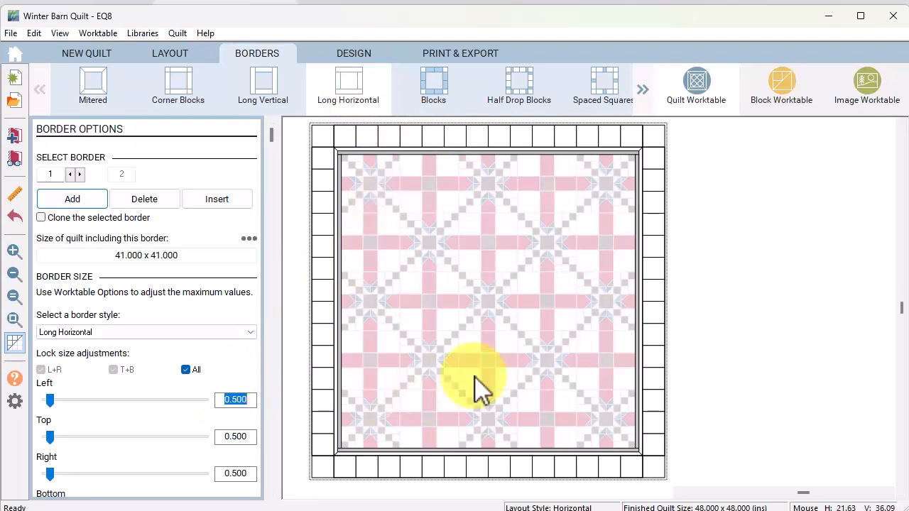
{"action": "type", "text": "1"}
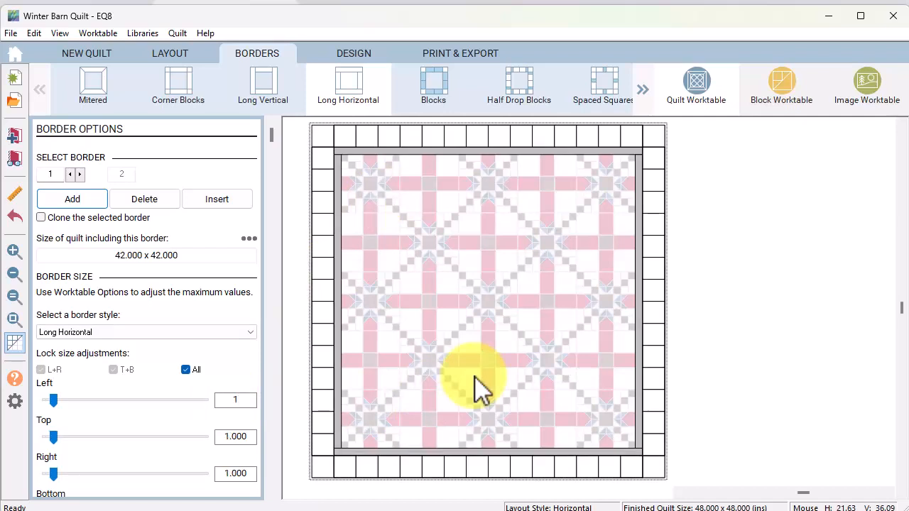
{"action": "left_click", "coordinate": [474, 139]}
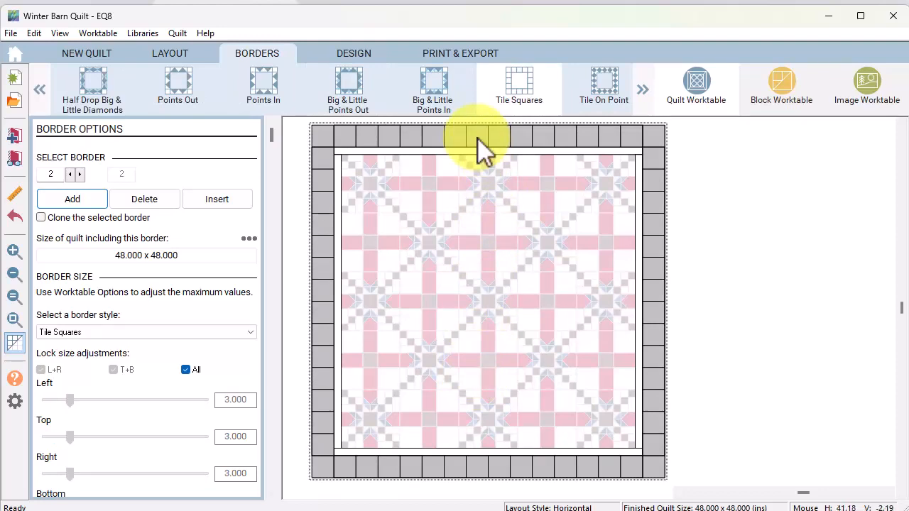
{"action": "left_click", "coordinate": [353, 54]}
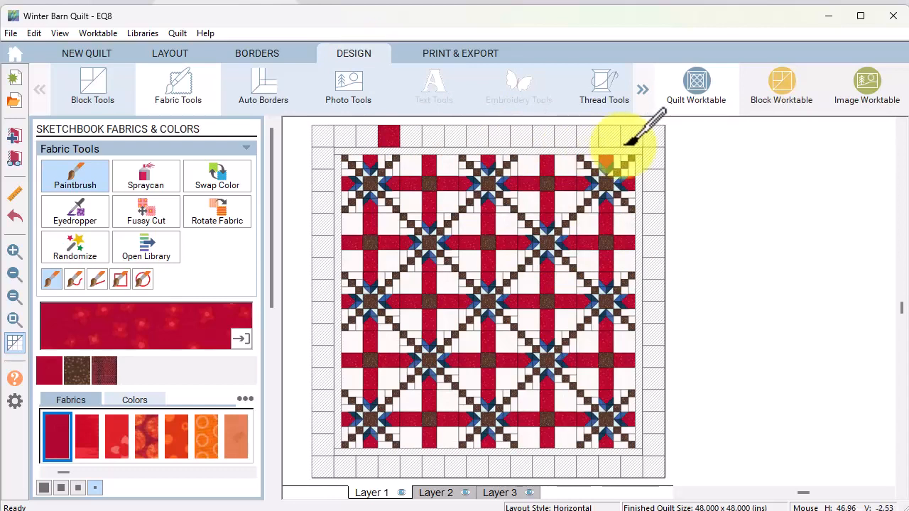
Create a new EasyDraw block on the Block Worktable sized 3 x 3 inches
{"action": "left_click", "coordinate": [786, 92]}
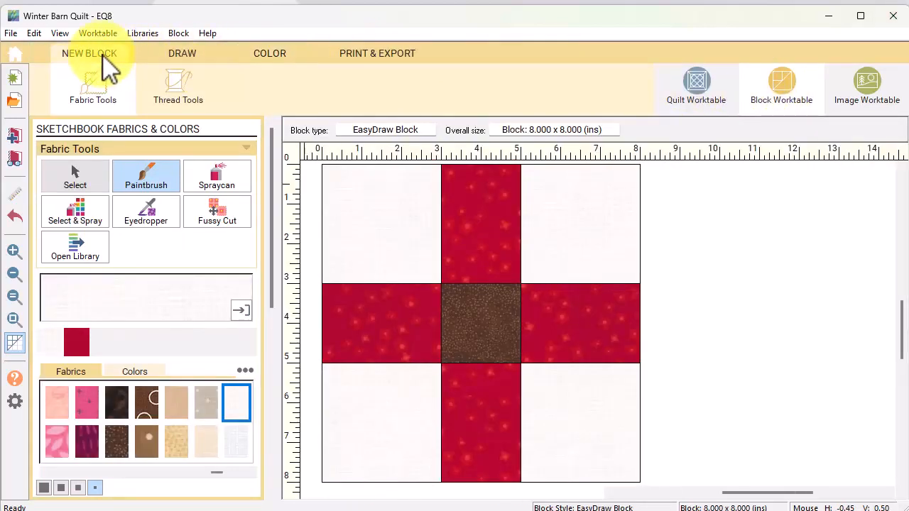
{"action": "left_click", "coordinate": [103, 57]}
{"action": "left_click", "coordinate": [75, 184]}
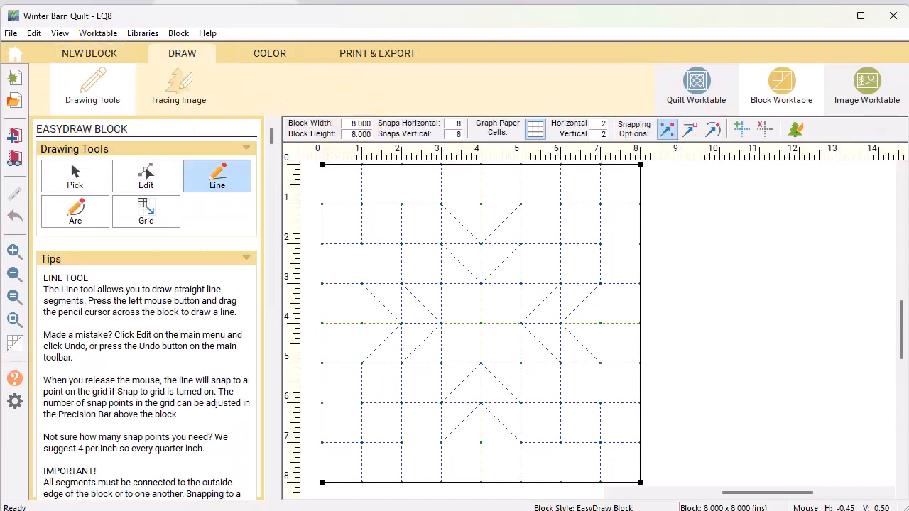
{"action": "left_click", "coordinate": [346, 126]}
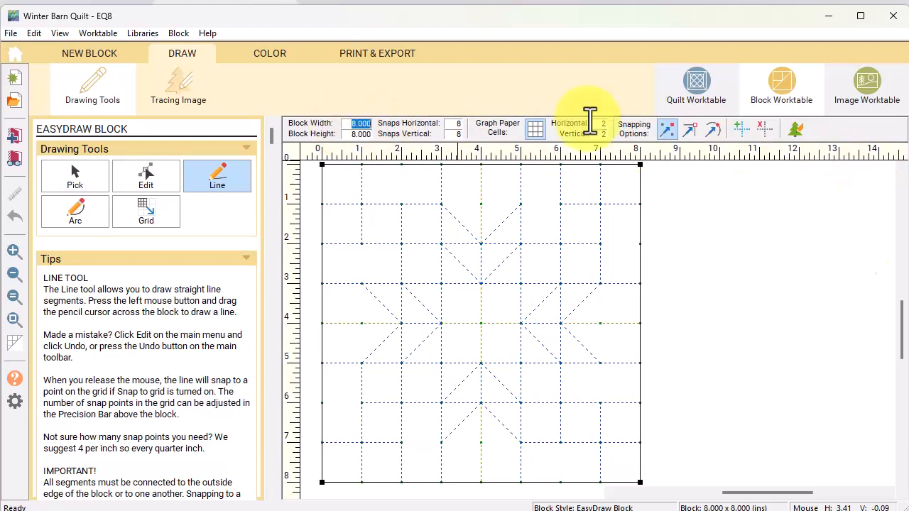
{"action": "type", "text": "3"}
{"action": "key", "text": "Tab"}
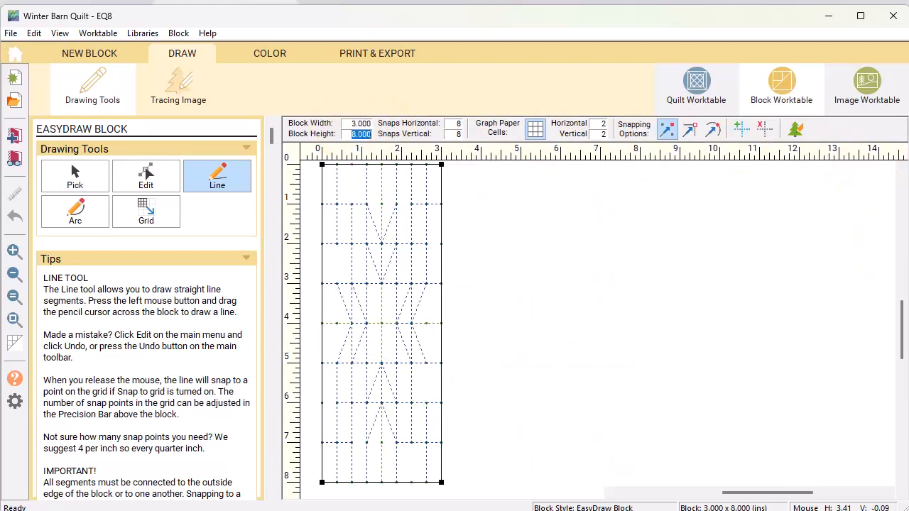
{"action": "type", "text": "3"}
{"action": "key", "text": "Tab"}
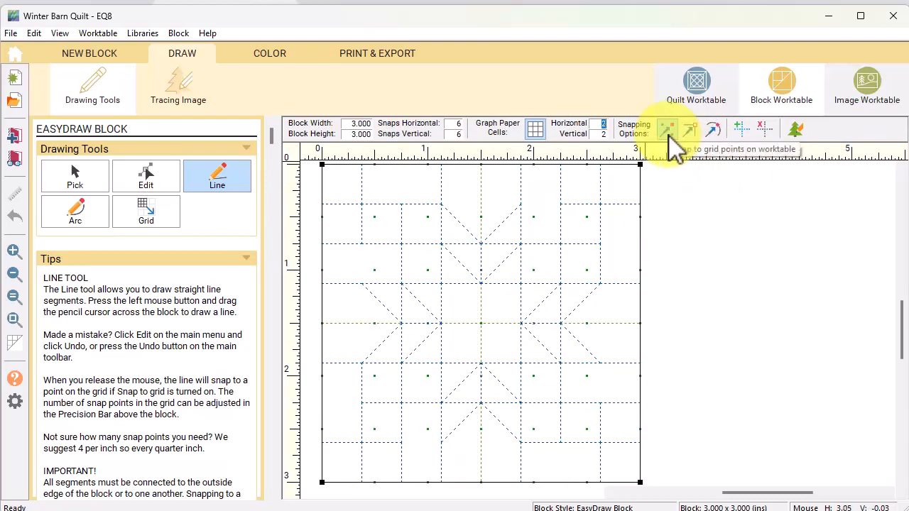
Clear the old guides and draw a 3 x 3 grid across the whole block
{"action": "left_click", "coordinate": [765, 130]}
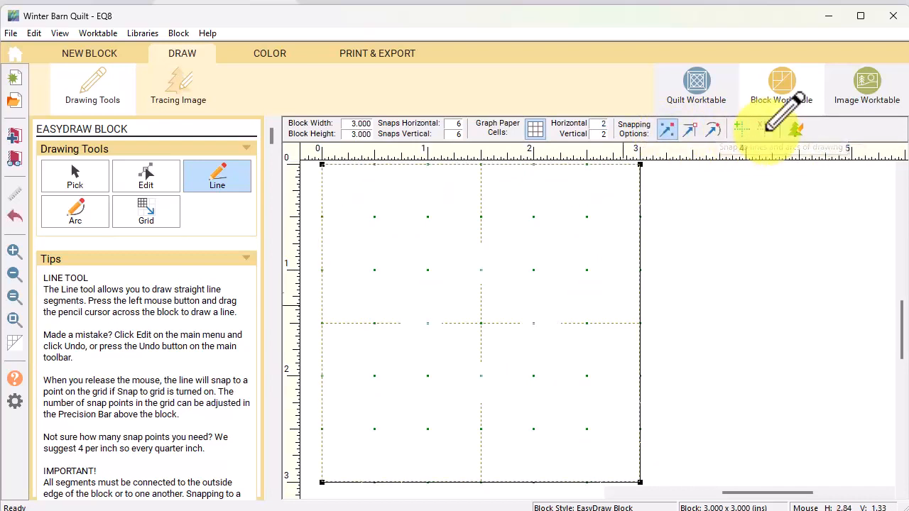
{"action": "left_click", "coordinate": [148, 222]}
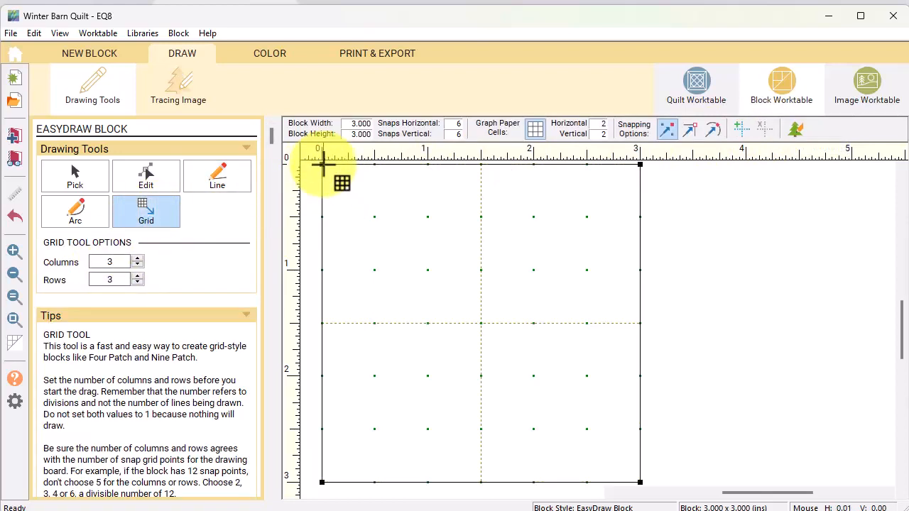
{"action": "left_click_drag", "start_coordinate": [322, 164], "coordinate": [641, 483]}
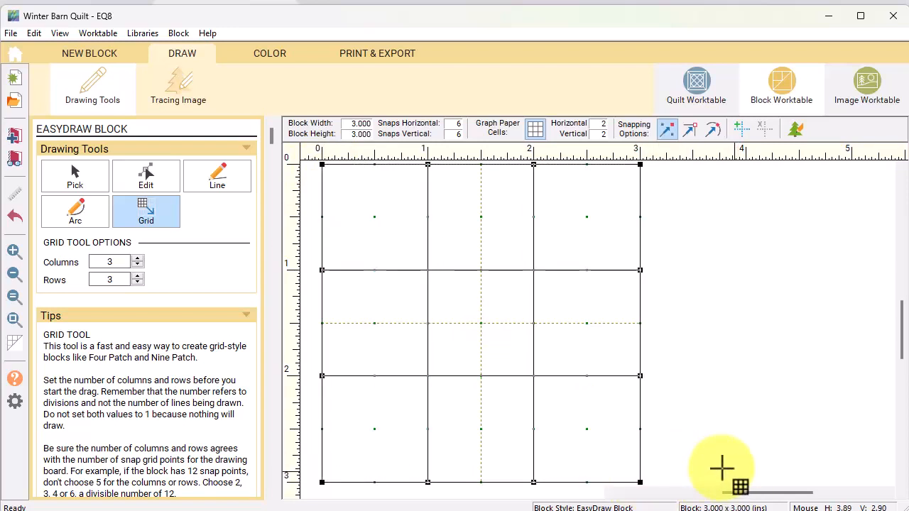
Delete the top-right and bottom-row vertical segments to form two 2 x 1-inch rectangles
{"action": "left_click", "coordinate": [269, 51]}
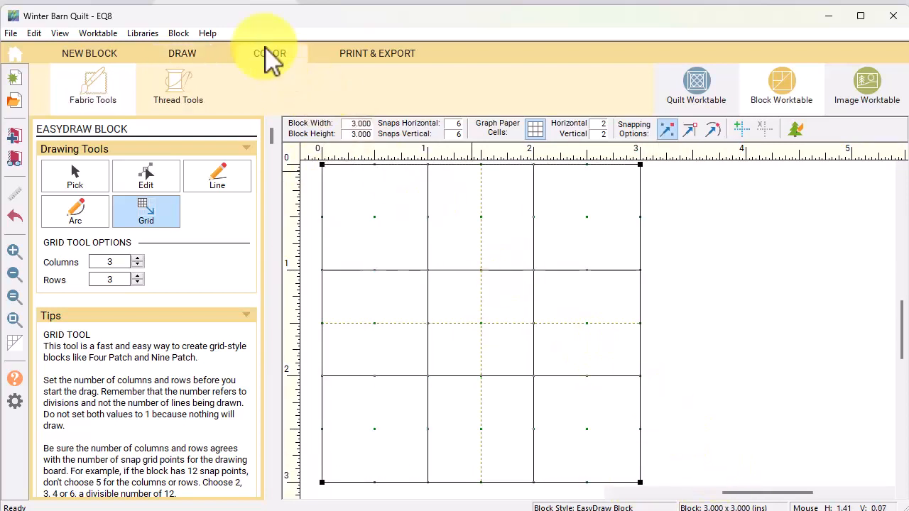
{"action": "left_click", "coordinate": [179, 57]}
{"action": "left_click", "coordinate": [72, 177]}
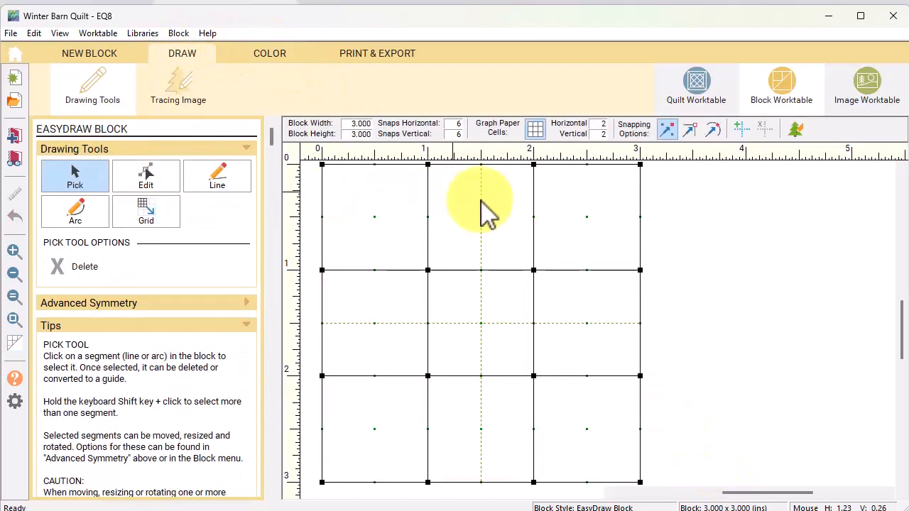
{"action": "left_click", "coordinate": [534, 206]}
{"action": "key", "text": "Delete"}
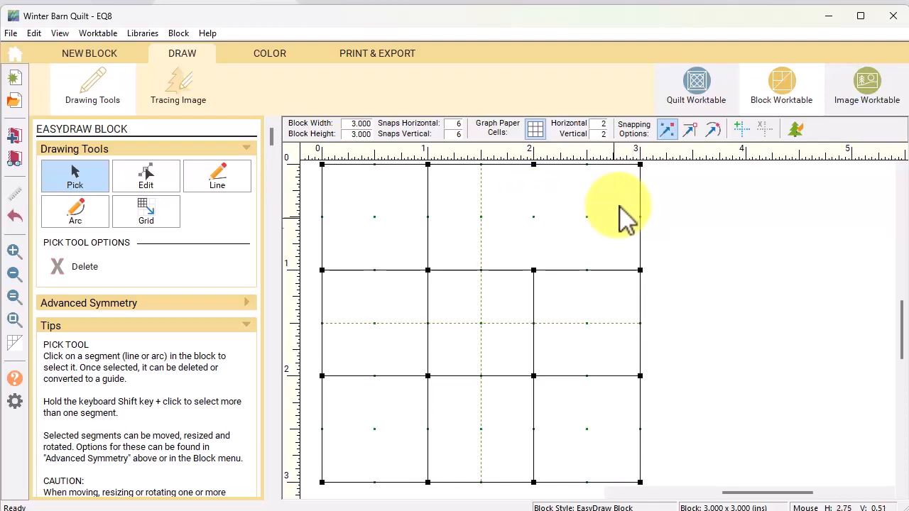
{"action": "left_click", "coordinate": [427, 429]}
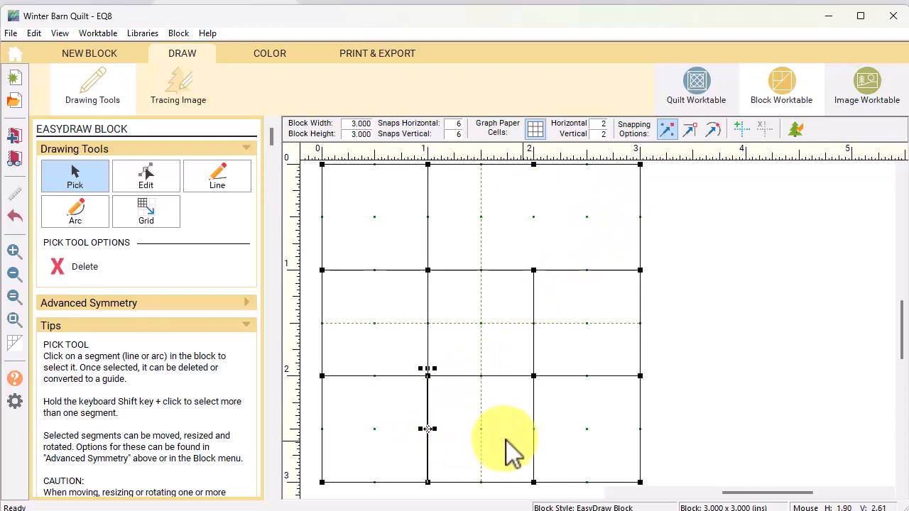
{"action": "key", "text": "Delete"}
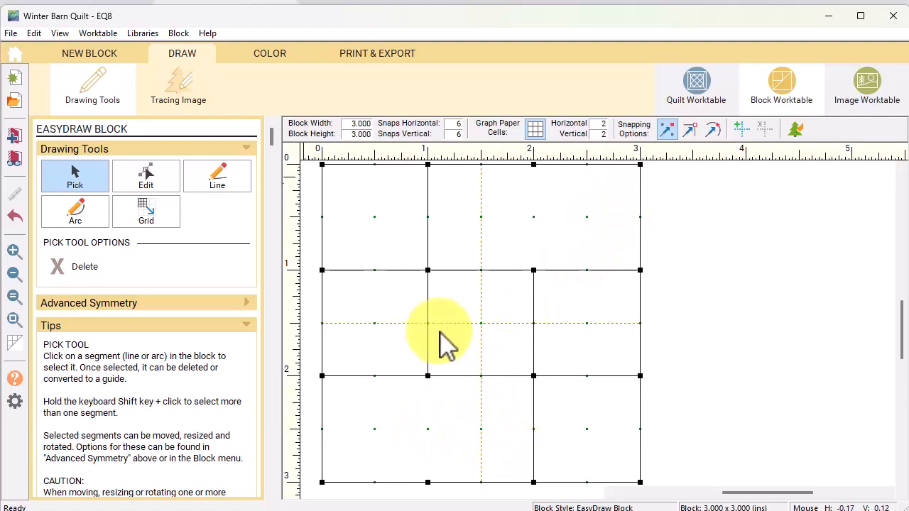
{"action": "left_click", "coordinate": [270, 55]}
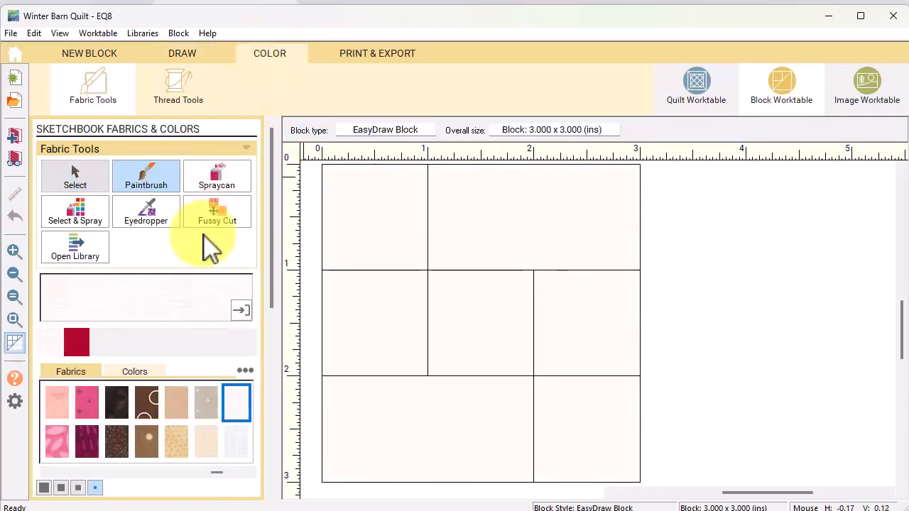
Paint the left patches white and the top-right and middle-right patches light blue
{"action": "left_click", "coordinate": [146, 404]}
{"action": "left_click", "coordinate": [152, 185]}
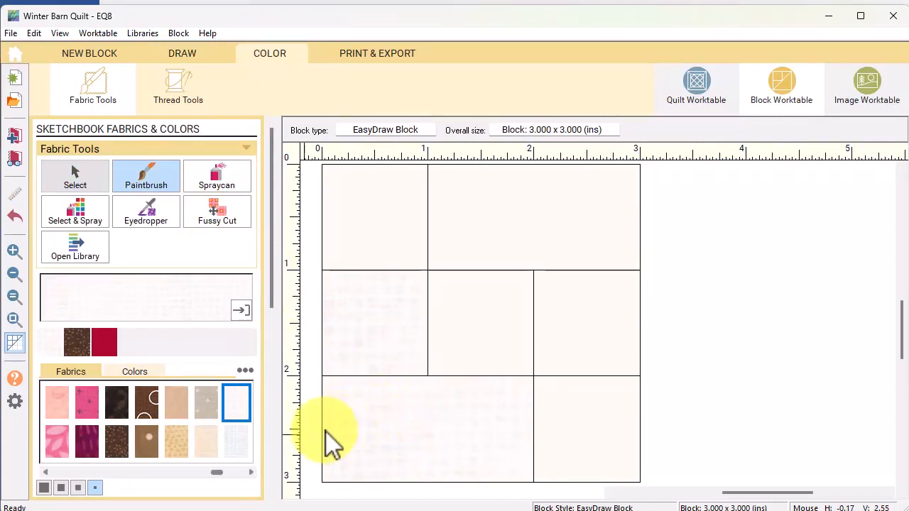
{"action": "left_click_drag", "start_coordinate": [217, 473], "coordinate": [153, 474]}
{"action": "left_click", "coordinate": [58, 402]}
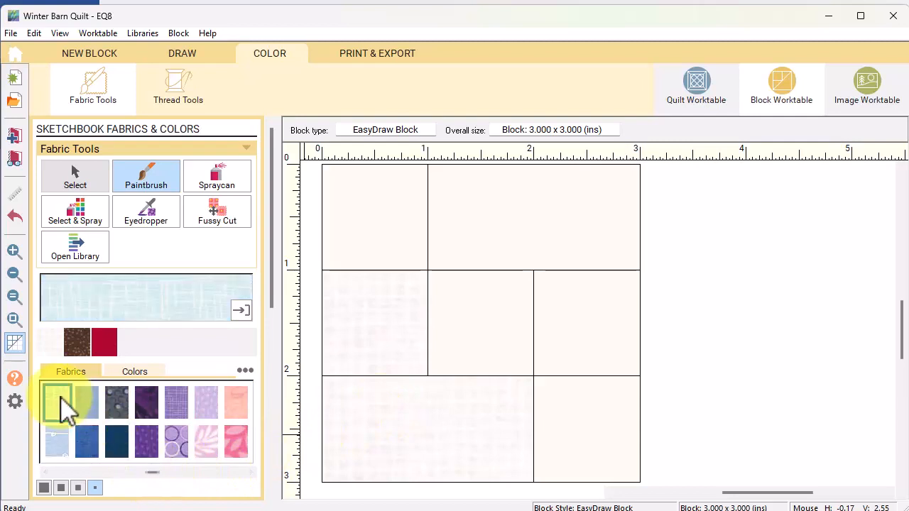
{"action": "left_click", "coordinate": [525, 223]}
{"action": "left_click", "coordinate": [567, 273]}
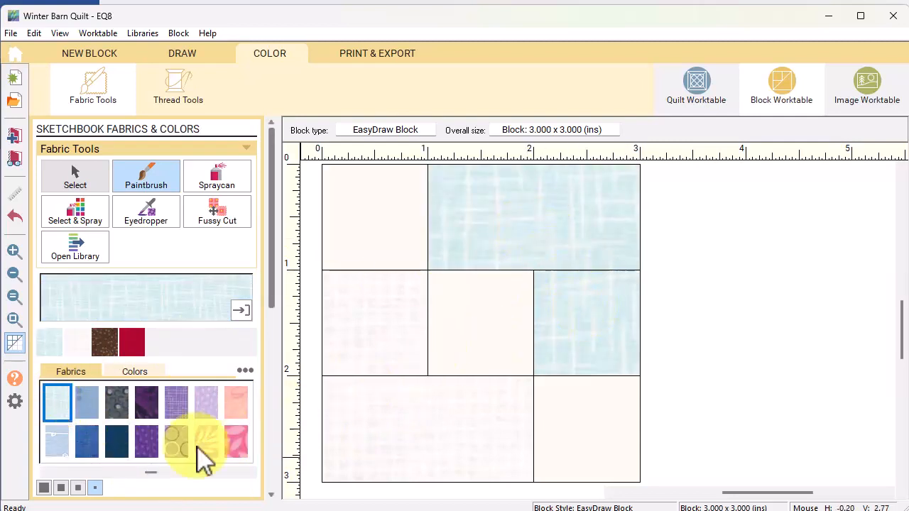
Paint the diagonal squares blue, spray them all navy, then return to the quilt
{"action": "left_click", "coordinate": [85, 442]}
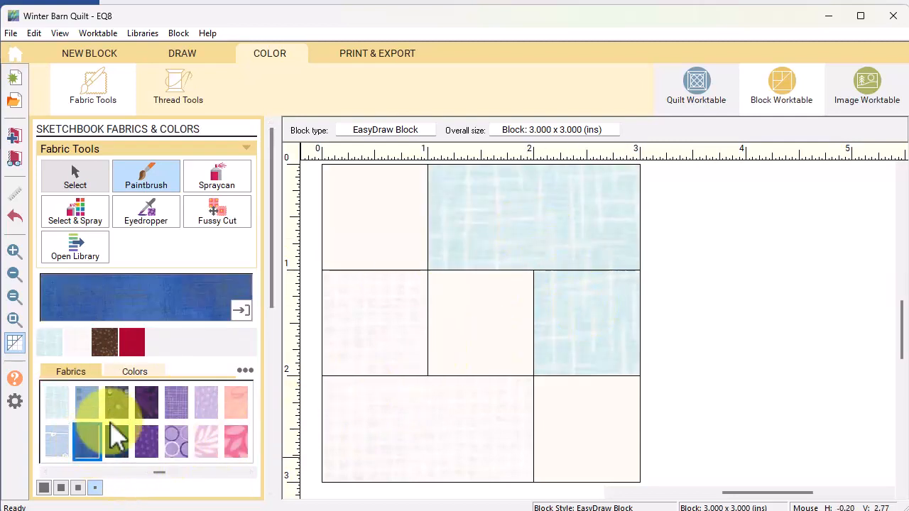
{"action": "left_click", "coordinate": [369, 217]}
{"action": "left_click", "coordinate": [481, 323]}
{"action": "left_click", "coordinate": [572, 394]}
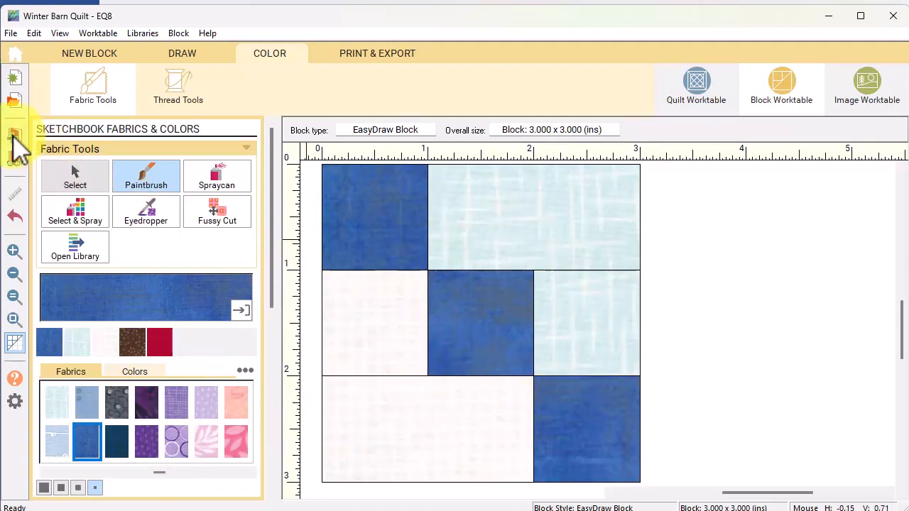
{"action": "left_click", "coordinate": [119, 448]}
{"action": "left_click", "coordinate": [216, 178]}
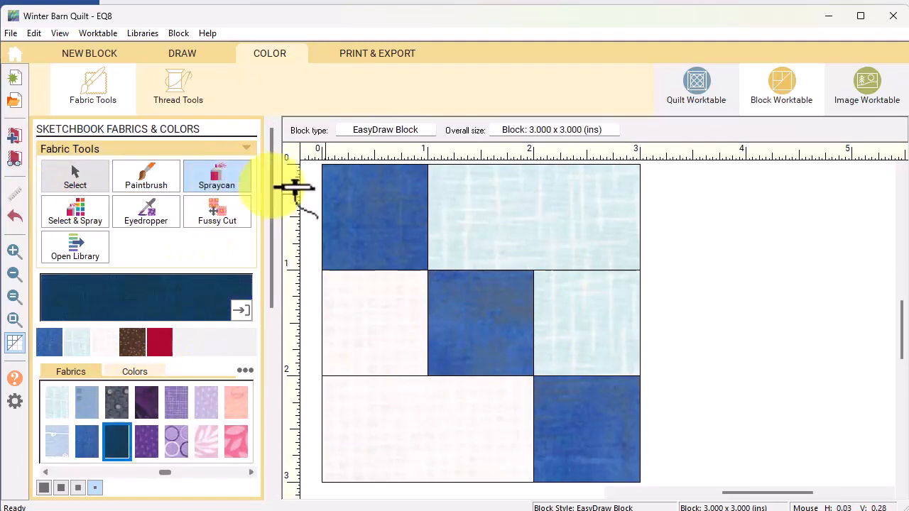
{"action": "left_click", "coordinate": [342, 196]}
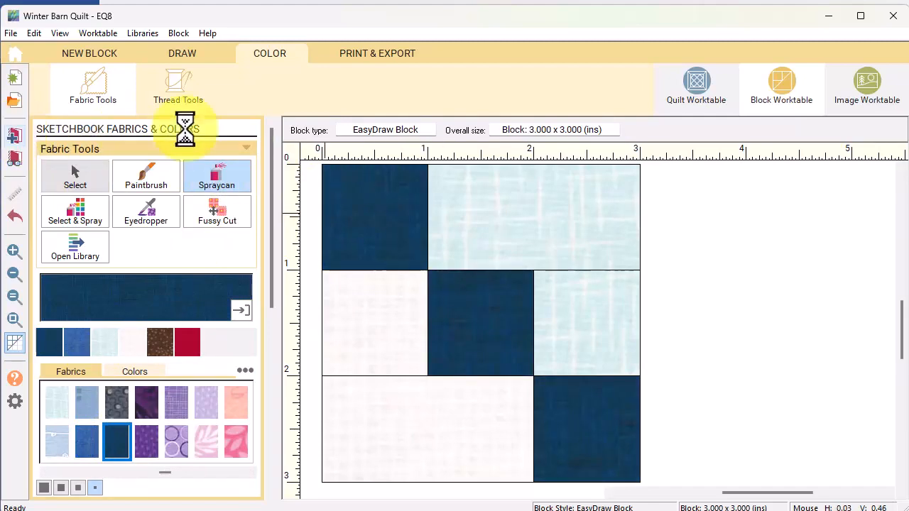
{"action": "left_click", "coordinate": [697, 99]}
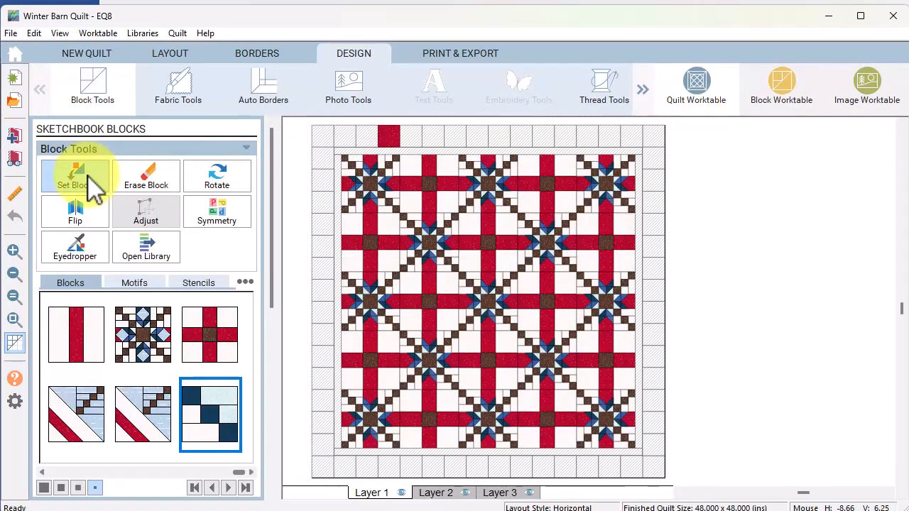
Remove the navy colouring from the new block's Sketchbook thumbnail
{"action": "right_click", "coordinate": [218, 431]}
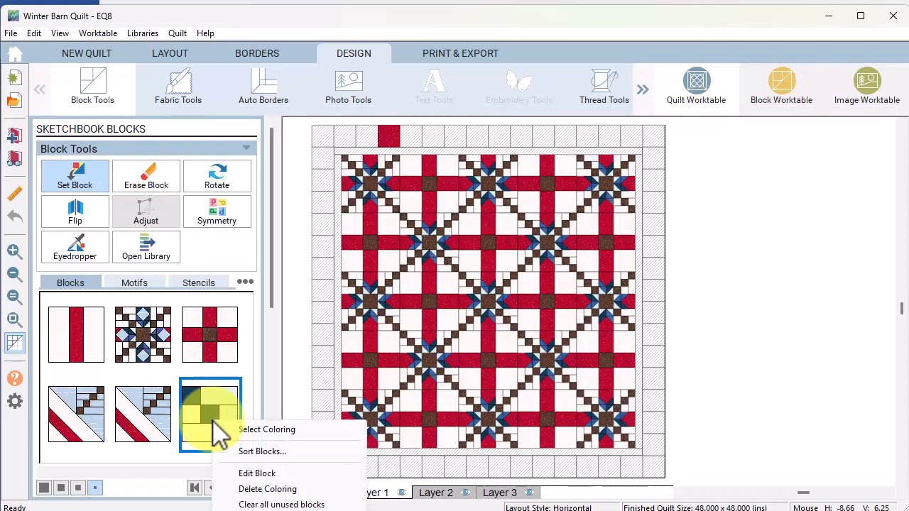
{"action": "left_click", "coordinate": [267, 488]}
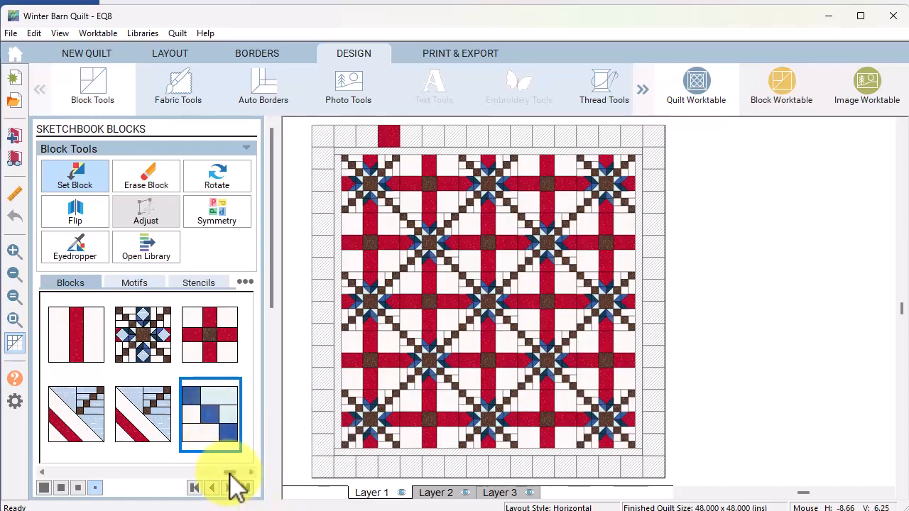
{"action": "left_click_drag", "start_coordinate": [230, 475], "coordinate": [244, 473]}
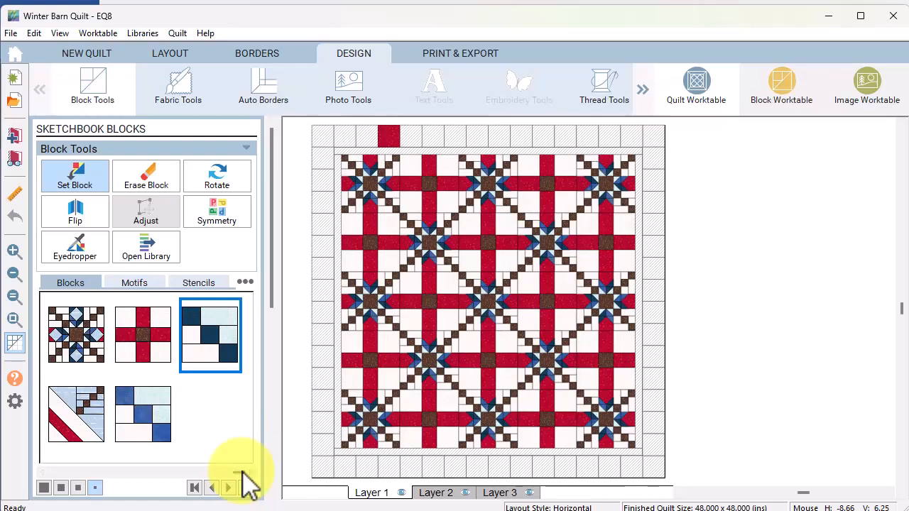
Place the blue-and-white block in alternating cells around all four border sides
{"action": "left_click", "coordinate": [152, 425]}
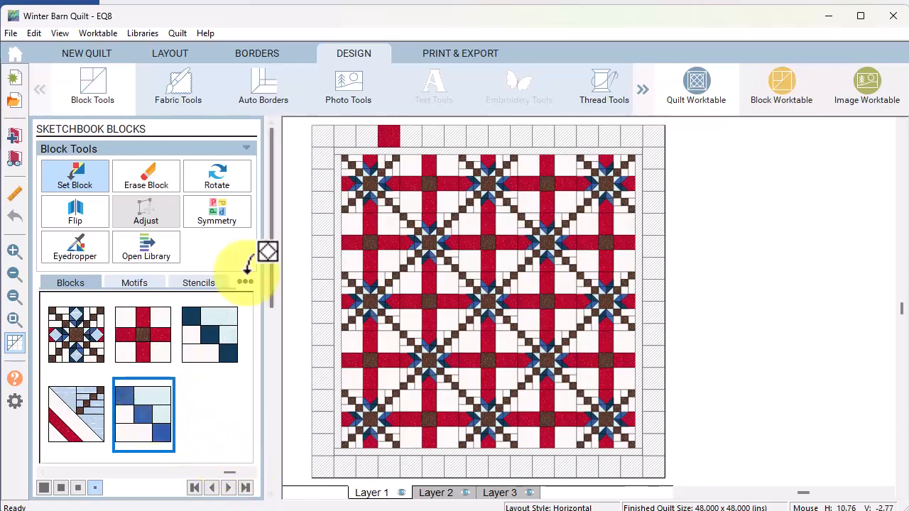
{"action": "left_click", "coordinate": [347, 138]}
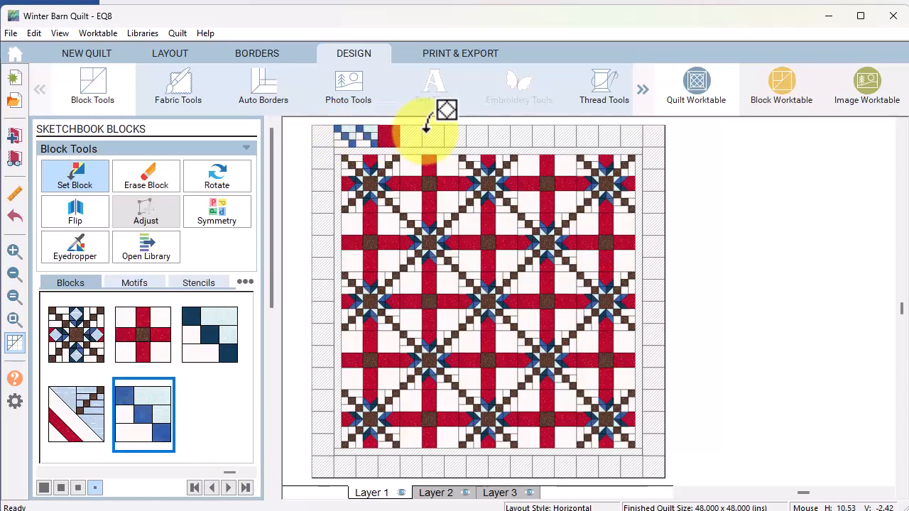
{"action": "left_click", "coordinate": [430, 134]}
{"action": "left_click", "coordinate": [533, 133]}
{"action": "left_click", "coordinate": [588, 135]}
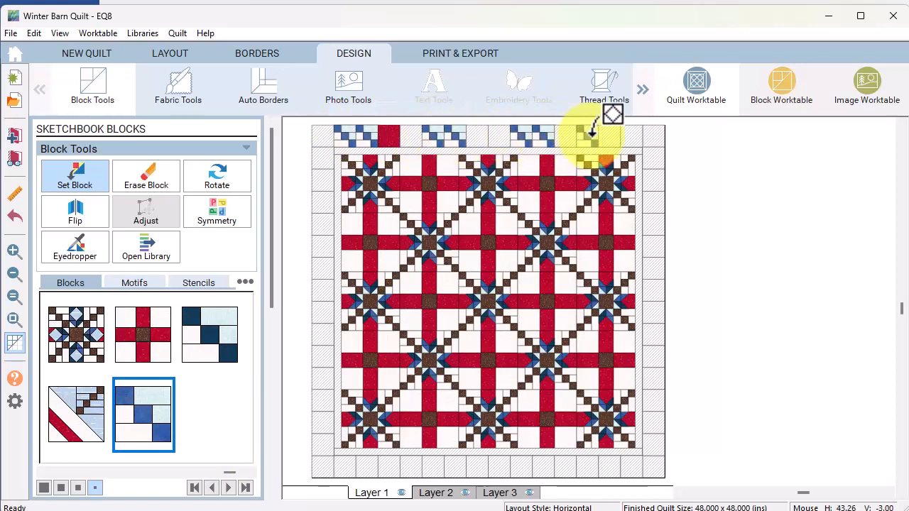
{"action": "left_click", "coordinate": [622, 135]}
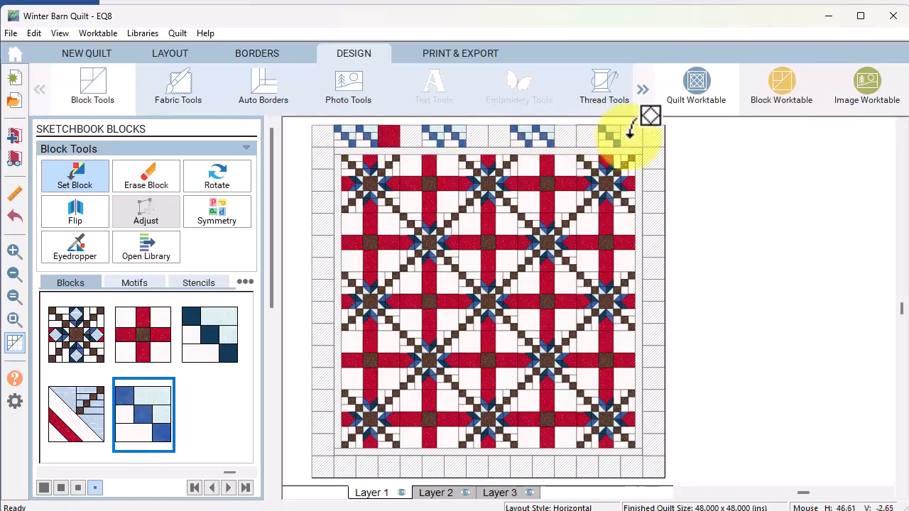
{"action": "left_click", "coordinate": [654, 169]}
{"action": "left_click", "coordinate": [654, 261]}
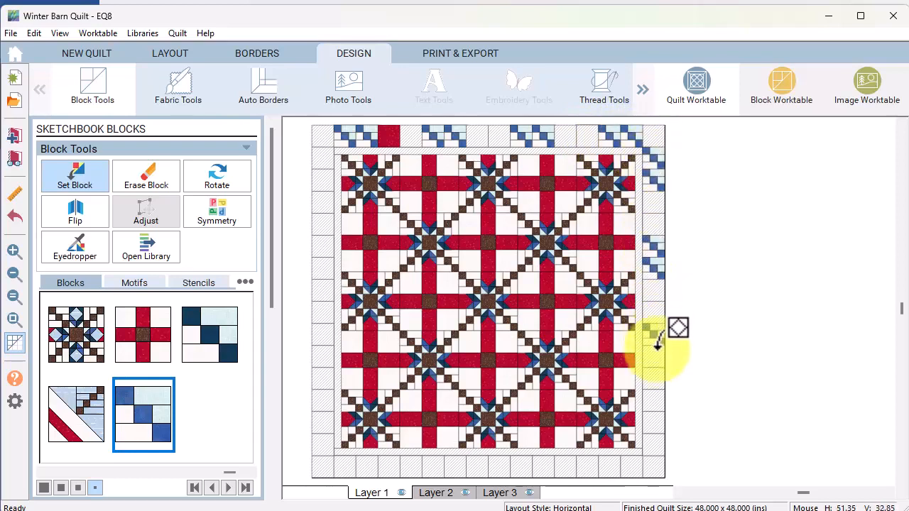
{"action": "left_click", "coordinate": [654, 344]}
{"action": "left_click", "coordinate": [654, 433]}
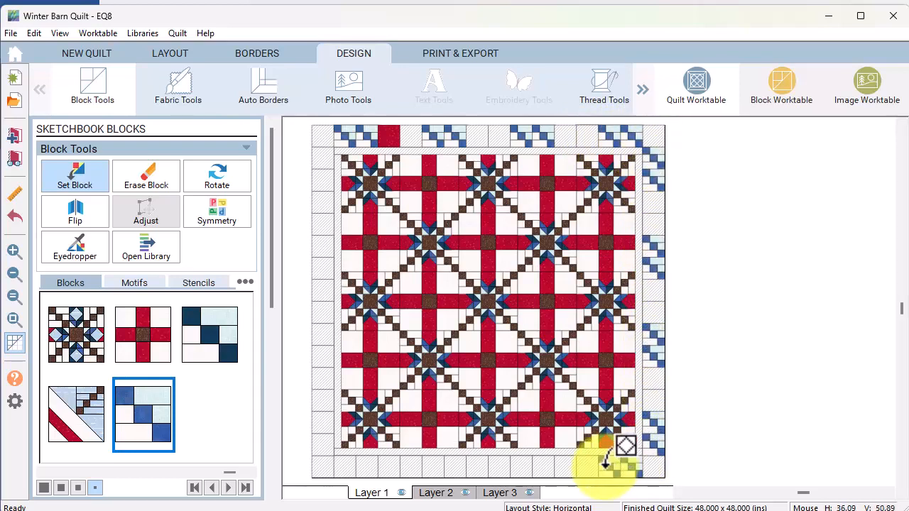
{"action": "left_click", "coordinate": [621, 465]}
{"action": "left_click", "coordinate": [532, 465]}
{"action": "left_click", "coordinate": [453, 463]}
{"action": "left_click", "coordinate": [368, 460]}
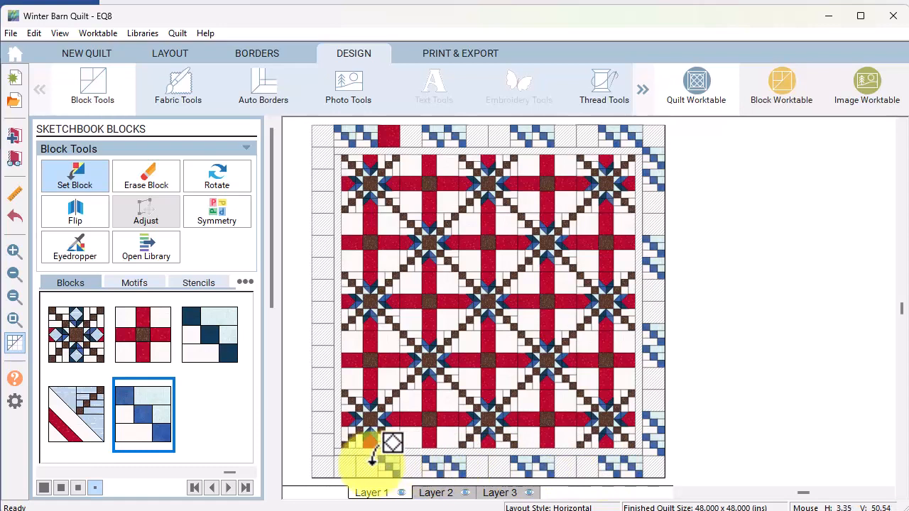
{"action": "left_click", "coordinate": [325, 432]}
{"action": "left_click", "coordinate": [324, 367]}
{"action": "left_click", "coordinate": [324, 310]}
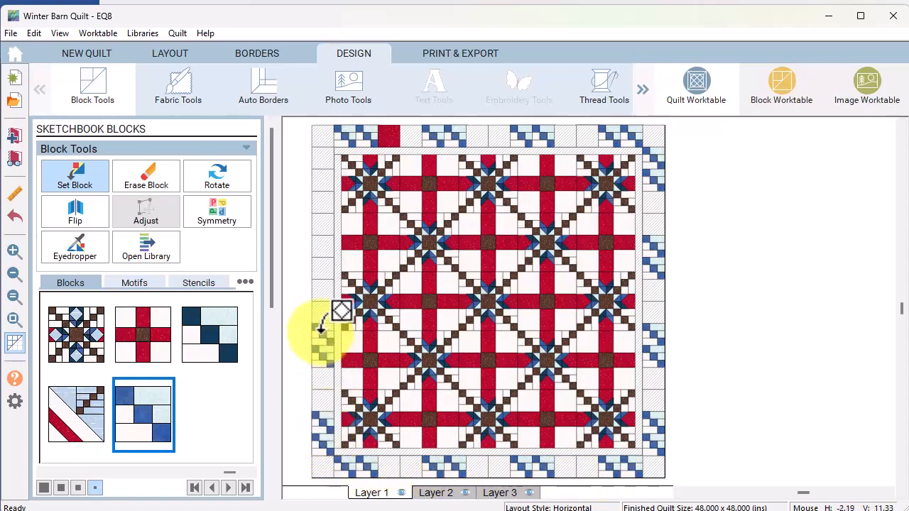
{"action": "left_click", "coordinate": [323, 248]}
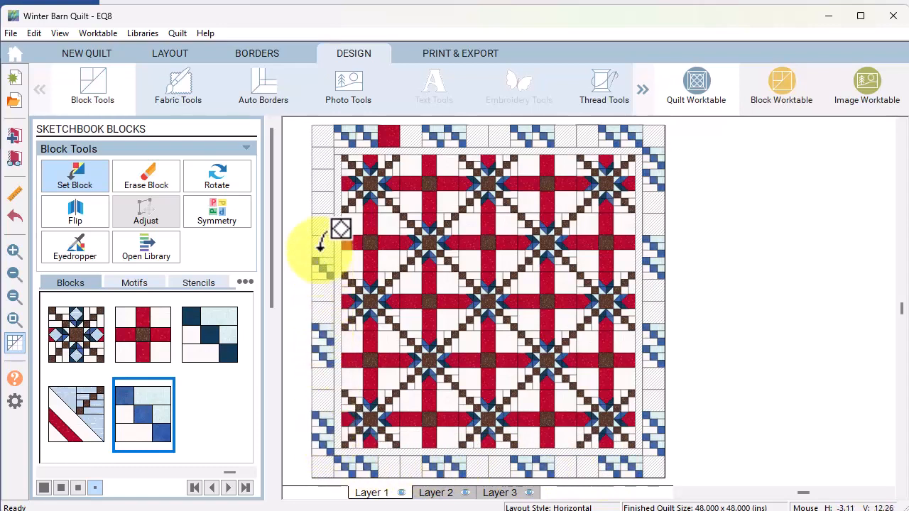
Fill the remaining empty border cells with the navy-and-light-blue block
{"action": "left_click", "coordinate": [229, 350]}
{"action": "left_click", "coordinate": [391, 133]}
{"action": "left_click_drag", "start_coordinate": [479, 136], "coordinate": [499, 136]}
{"action": "left_click_drag", "start_coordinate": [567, 133], "coordinate": [588, 134]}
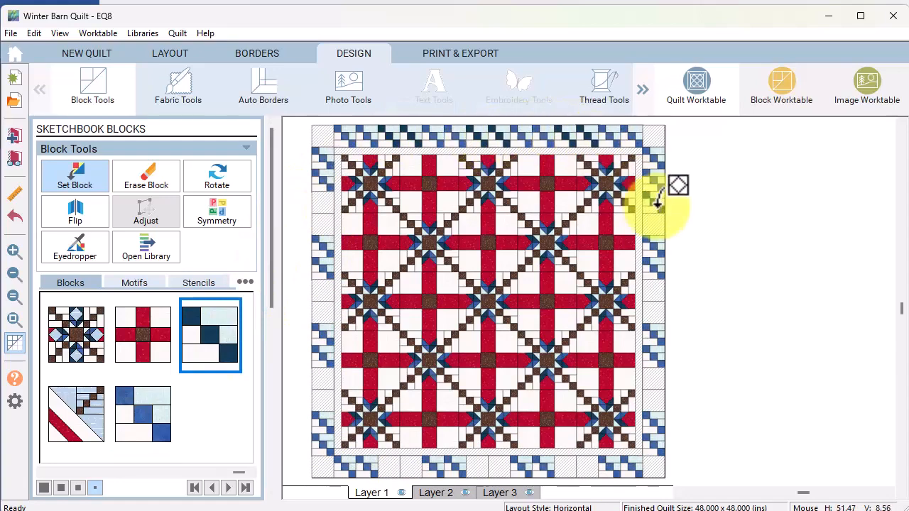
{"action": "left_click_drag", "start_coordinate": [655, 203], "coordinate": [655, 224]}
{"action": "left_click_drag", "start_coordinate": [655, 289], "coordinate": [655, 312]}
{"action": "left_click_drag", "start_coordinate": [656, 378], "coordinate": [656, 397]}
{"action": "left_click_drag", "start_coordinate": [590, 466], "coordinate": [561, 465]}
{"action": "left_click_drag", "start_coordinate": [499, 465], "coordinate": [480, 463]}
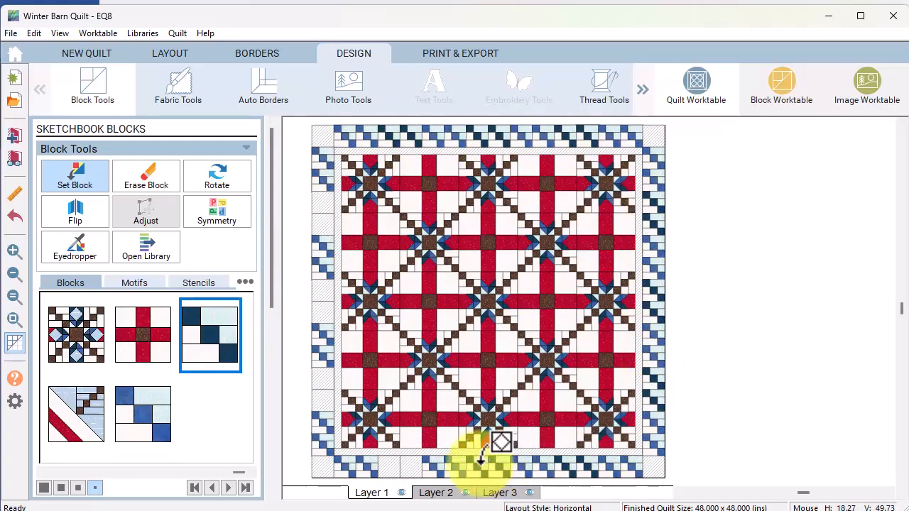
{"action": "left_click_drag", "start_coordinate": [412, 464], "coordinate": [395, 463]}
{"action": "left_click_drag", "start_coordinate": [326, 401], "coordinate": [321, 376]}
{"action": "left_click_drag", "start_coordinate": [324, 313], "coordinate": [325, 287]}
{"action": "left_click_drag", "start_coordinate": [323, 224], "coordinate": [321, 203]}
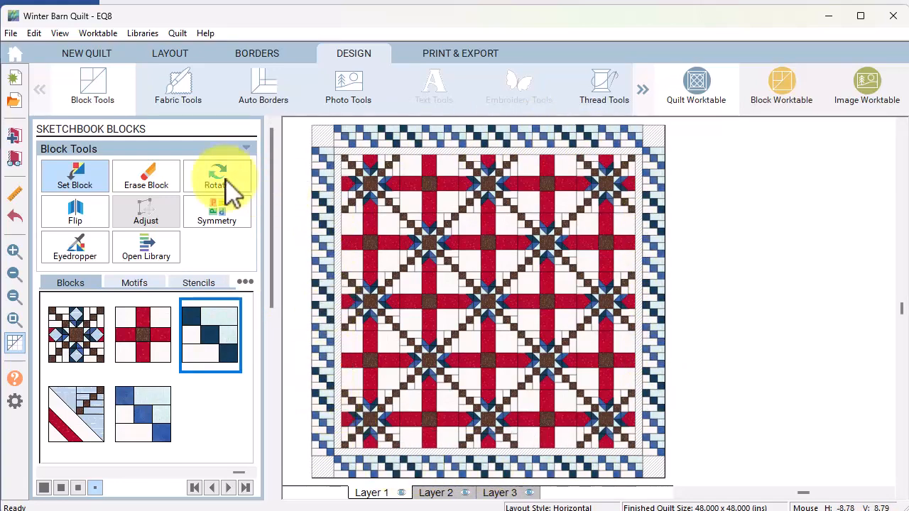
Rotate alternating blocks 90 degrees along the top border and into the right side
{"action": "left_click", "coordinate": [227, 185]}
{"action": "left_click", "coordinate": [347, 136]}
{"action": "left_click", "coordinate": [343, 137]}
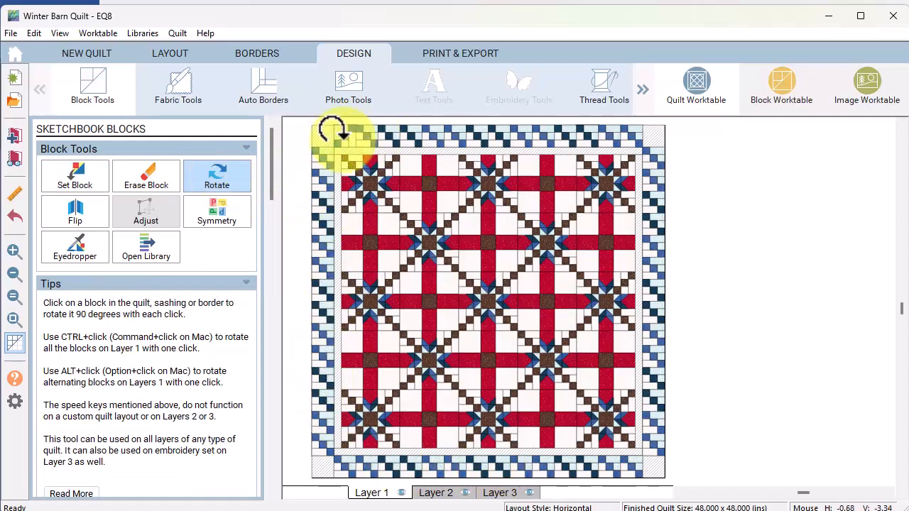
{"action": "left_click", "coordinate": [387, 134]}
{"action": "left_click", "coordinate": [434, 134]}
{"action": "left_click", "coordinate": [475, 133]}
{"action": "left_click", "coordinate": [522, 135]}
{"action": "left_click", "coordinate": [567, 135]}
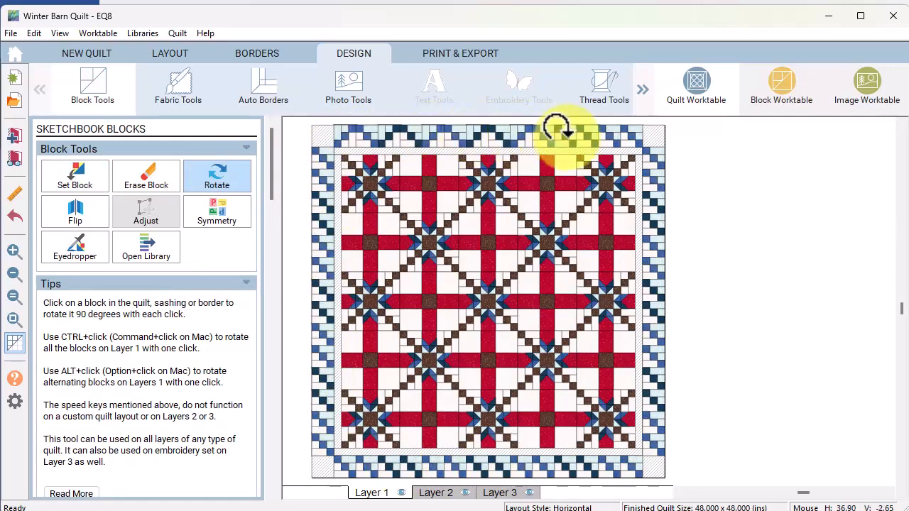
{"action": "left_click", "coordinate": [609, 136]}
{"action": "left_click", "coordinate": [652, 179]}
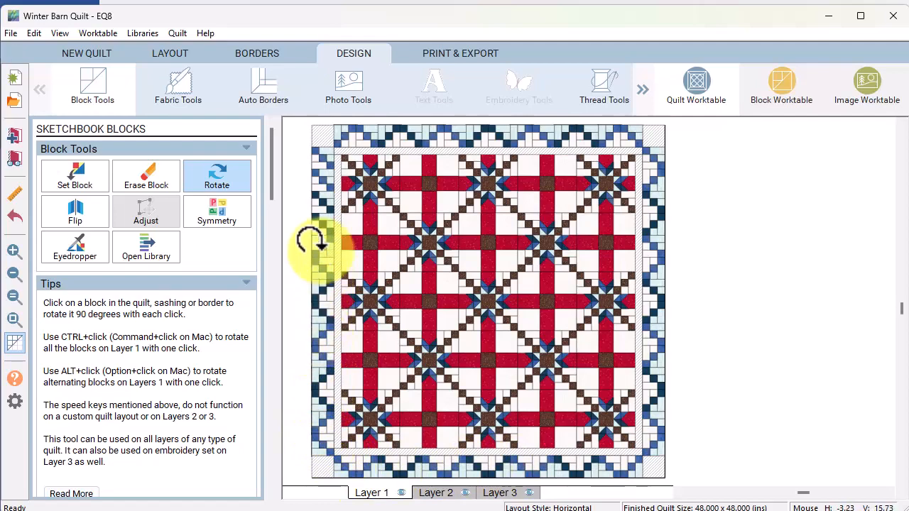
Colour the 1-inch inner border red and the four pieced-border corner squares brown
{"action": "left_click", "coordinate": [179, 91]}
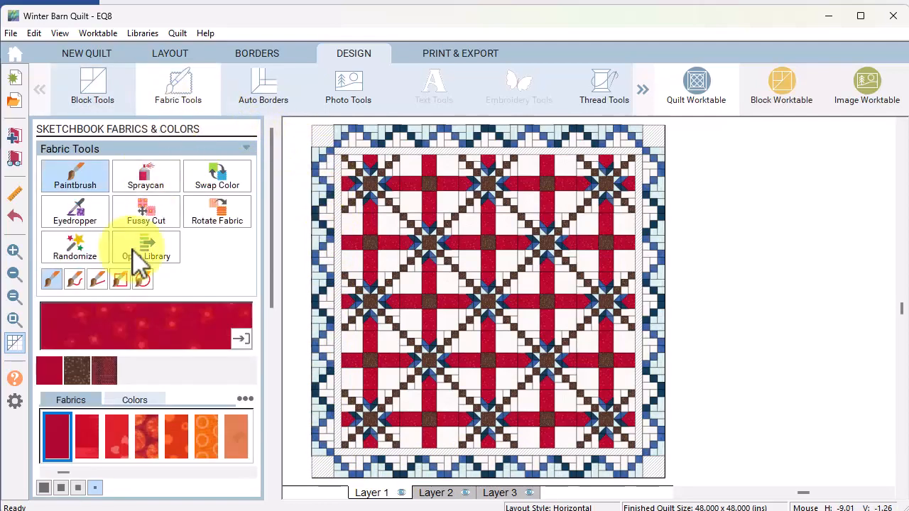
{"action": "left_click", "coordinate": [367, 148]}
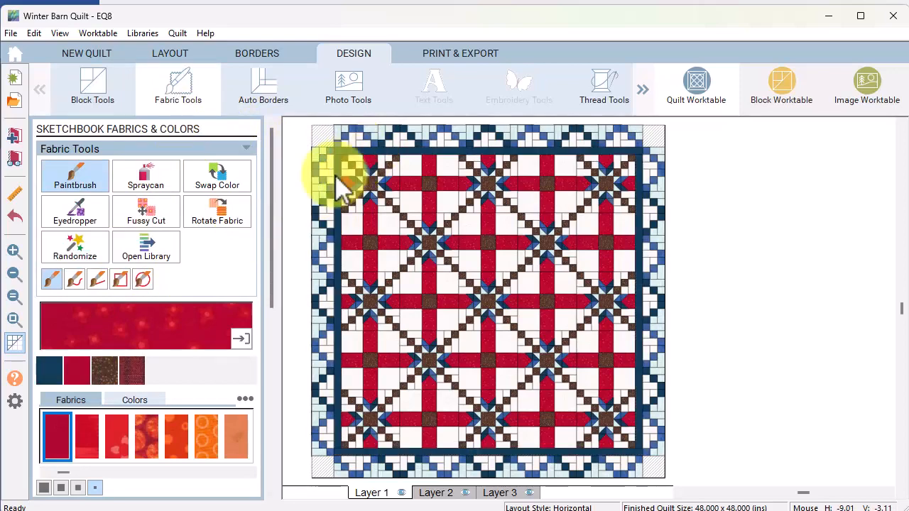
{"action": "left_click", "coordinate": [425, 153]}
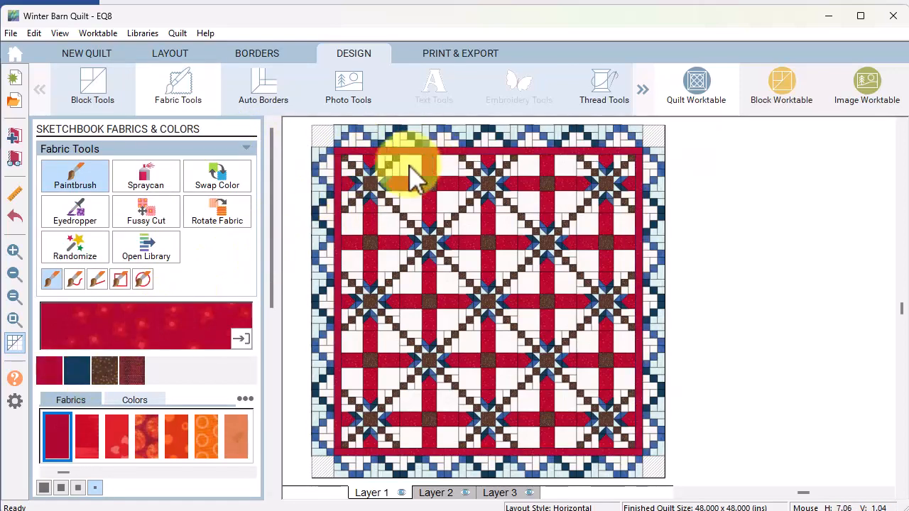
{"action": "left_click", "coordinate": [105, 372]}
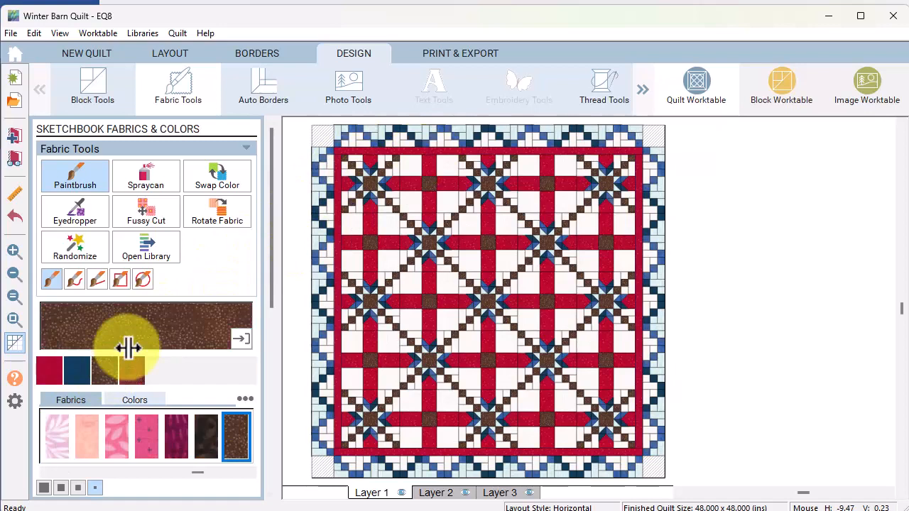
{"action": "left_click", "coordinate": [321, 138]}
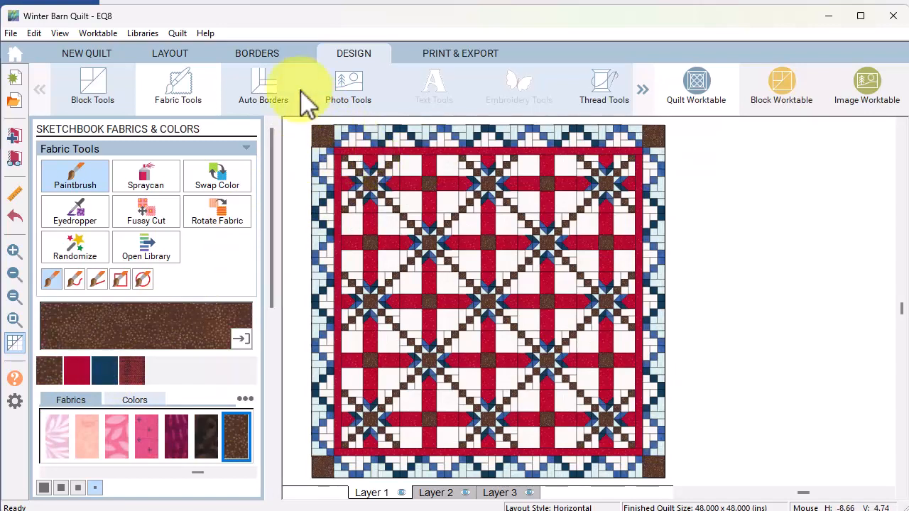
{"action": "left_click", "coordinate": [260, 53]}
Add a third 3-inch border on all sides, making the quilt 54 x 54 inches
{"action": "left_click", "coordinate": [73, 200]}
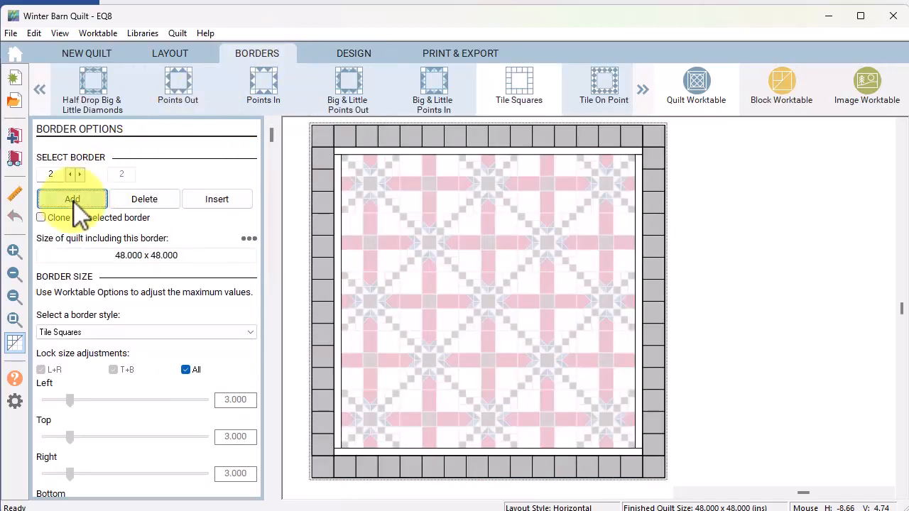
{"action": "left_click", "coordinate": [223, 399]}
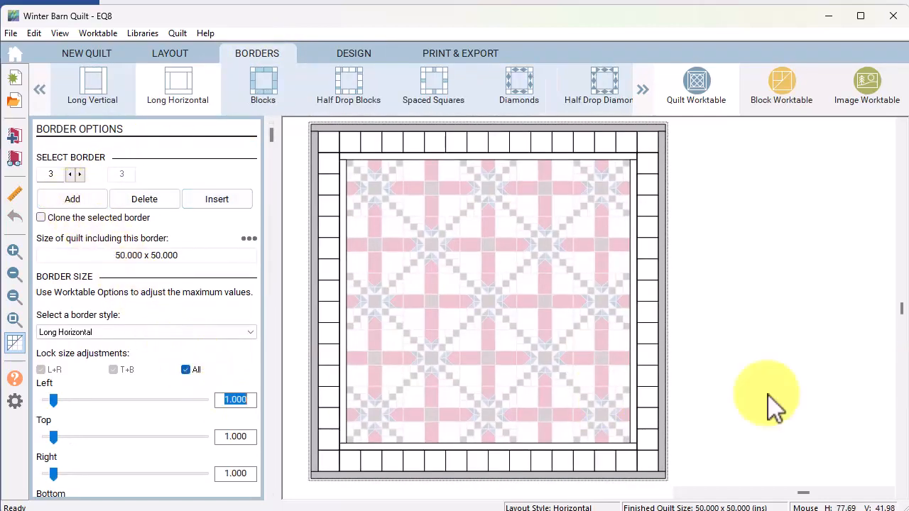
{"action": "type", "text": "3"}
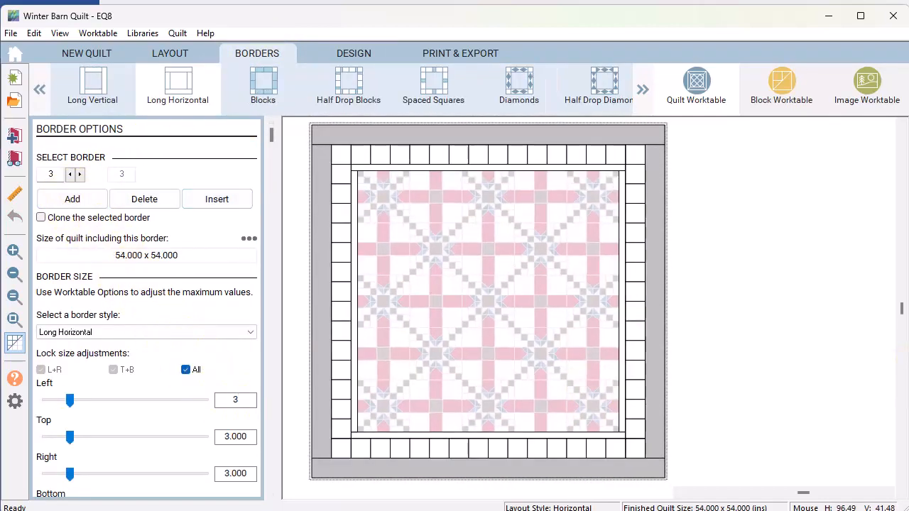
{"action": "left_click", "coordinate": [344, 51]}
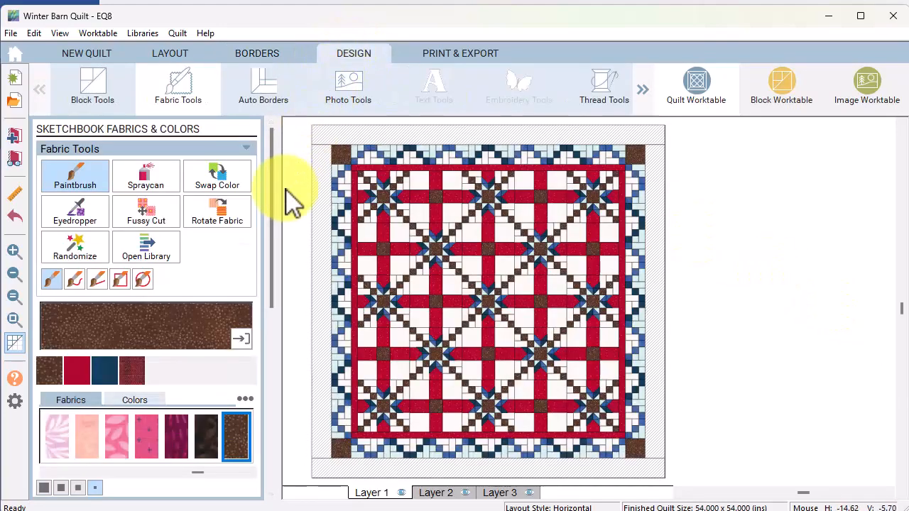
Fill the 3-inch outer border with red fabric and hide the patch outlines
{"action": "left_click", "coordinate": [358, 136]}
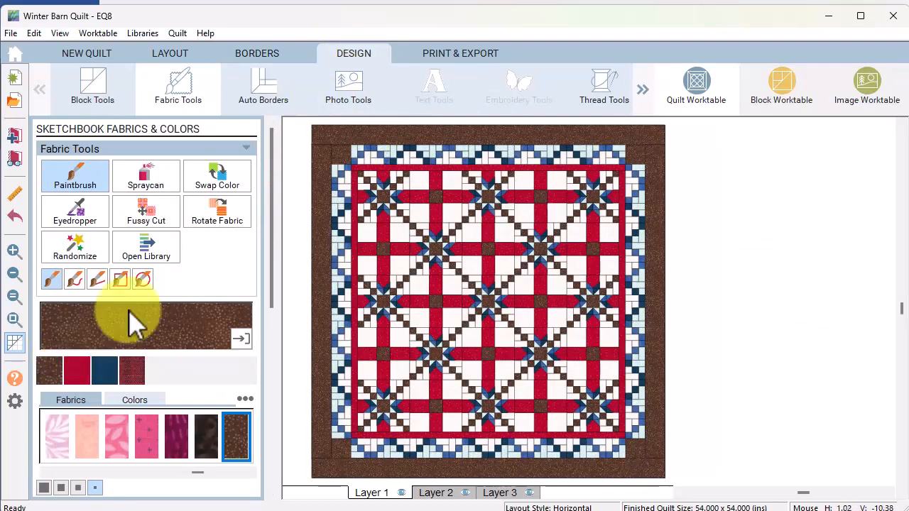
{"action": "left_click", "coordinate": [80, 373]}
{"action": "left_click", "coordinate": [396, 138], "text": "ctrl"}
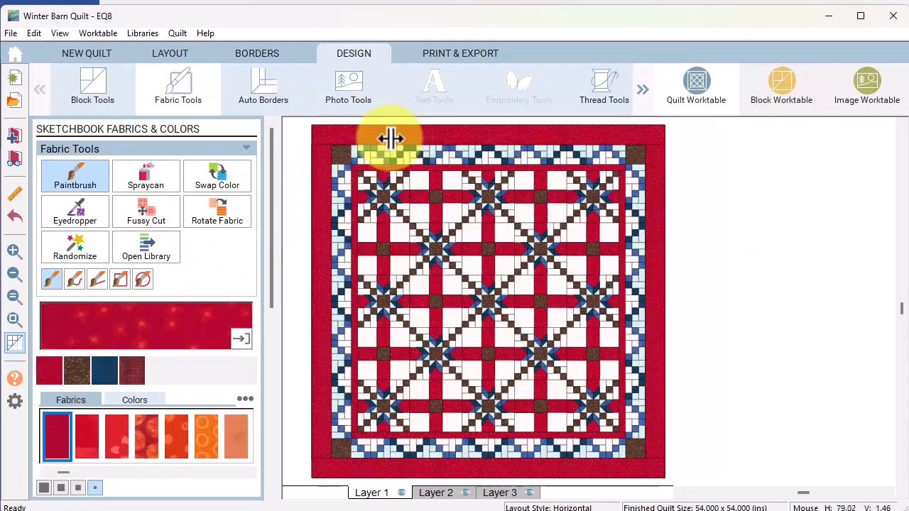
{"action": "left_click", "coordinate": [14, 342]}
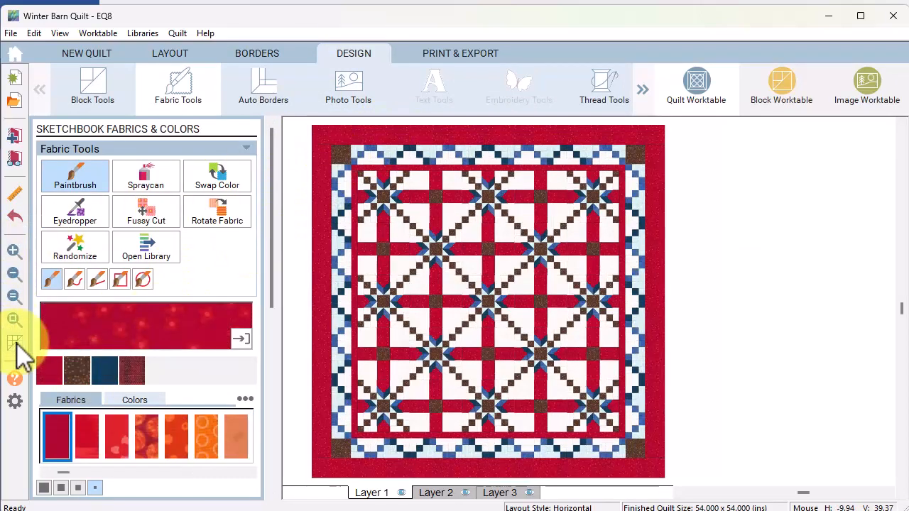